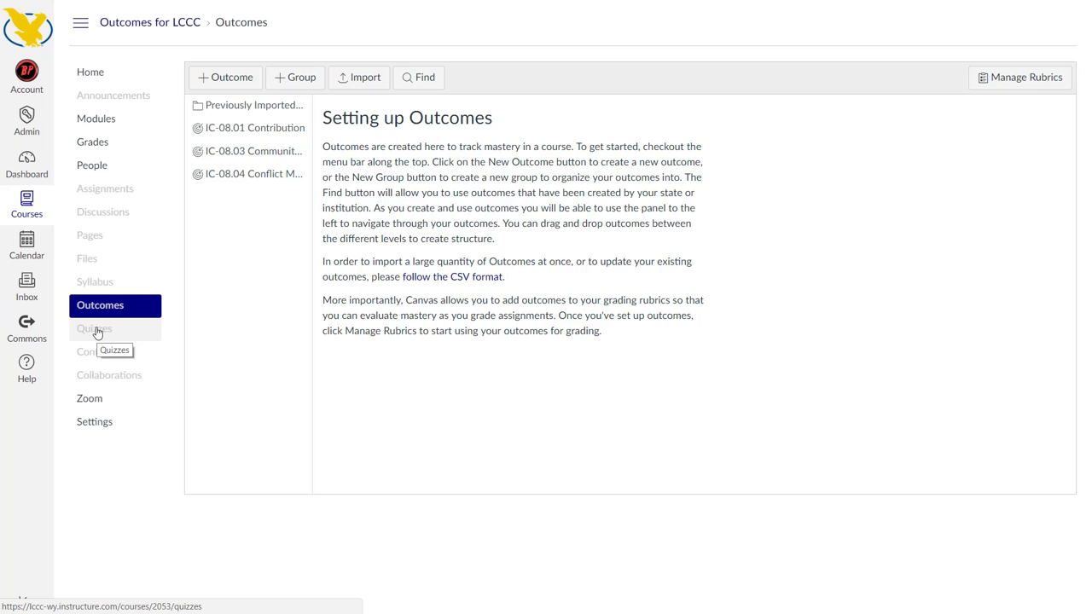
Open the Weather Identification quiz from the course's quizzes and review its settings
left_click(95, 333)
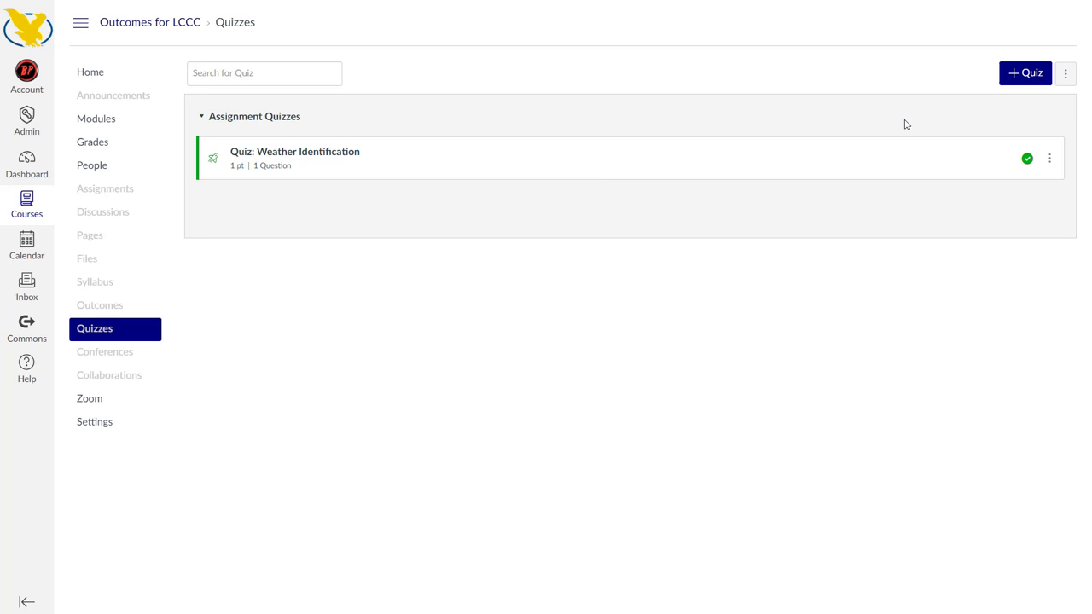
left_click(281, 159)
scroll(285, 256, "down", 2)
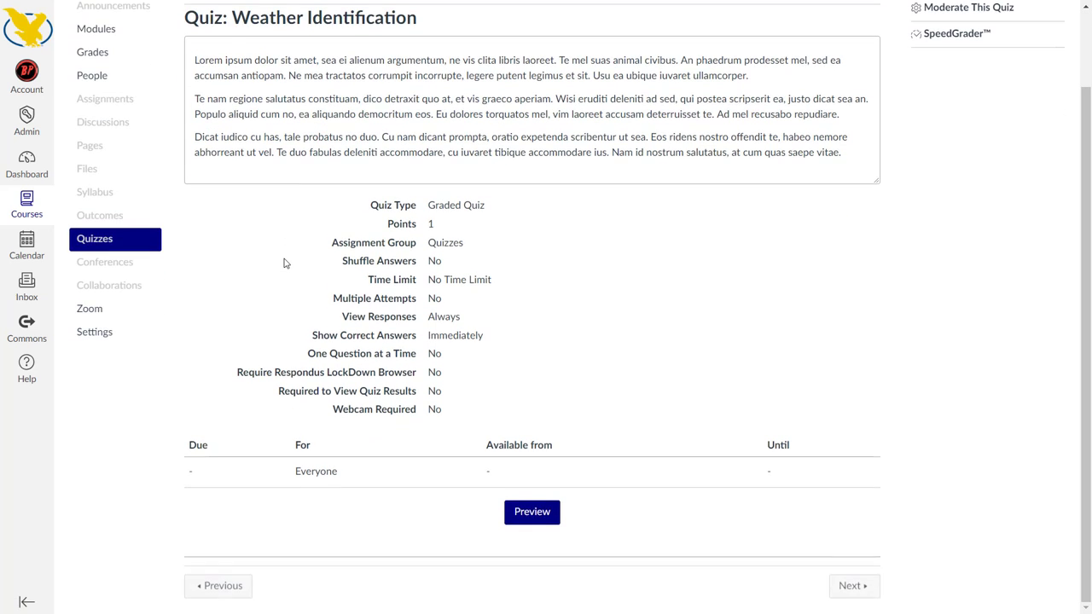
scroll(285, 262, "up", 2)
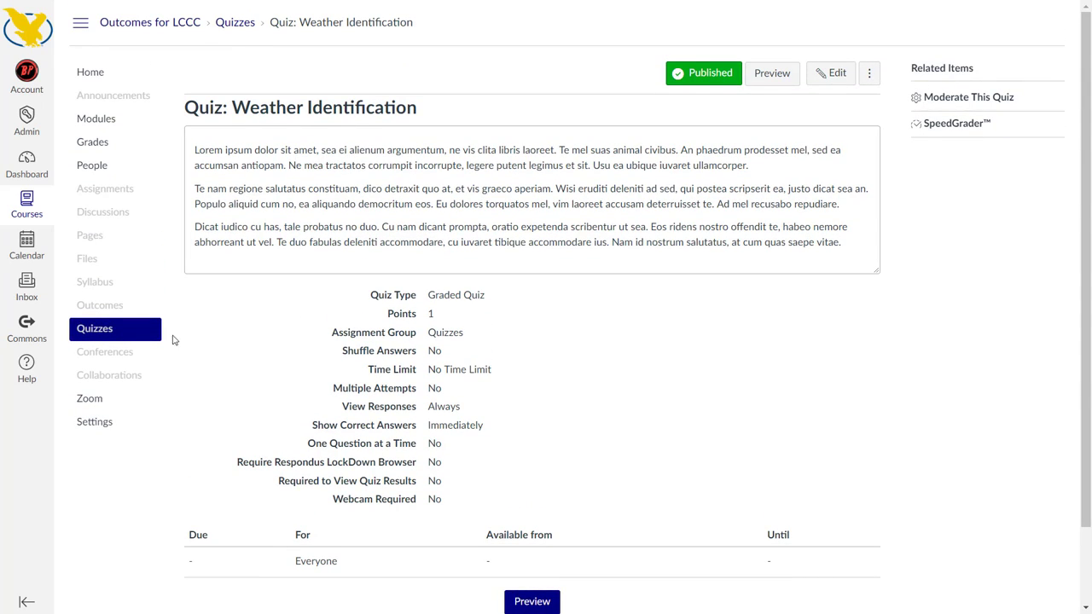
Open the Outcomes for LCCC bank among the course question banks and check its question's answer details
left_click(119, 330)
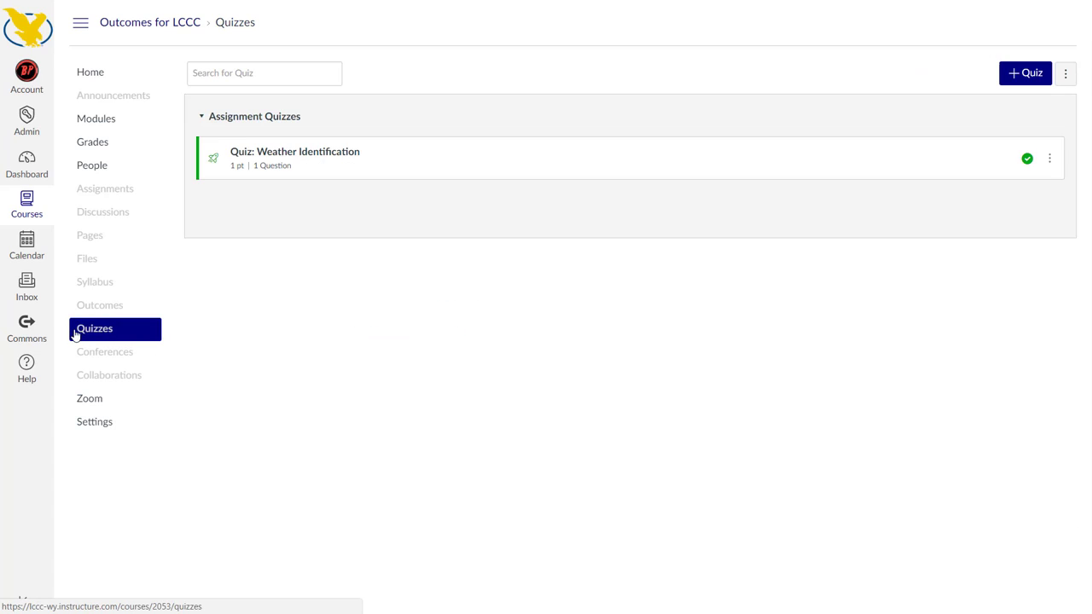
left_click(1067, 75)
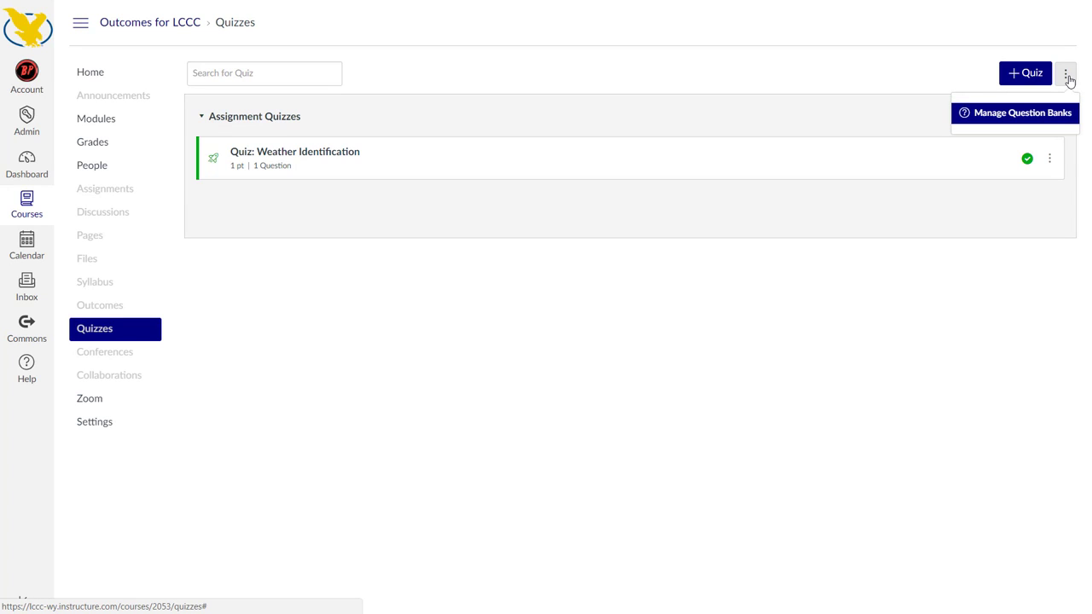
left_click(1016, 120)
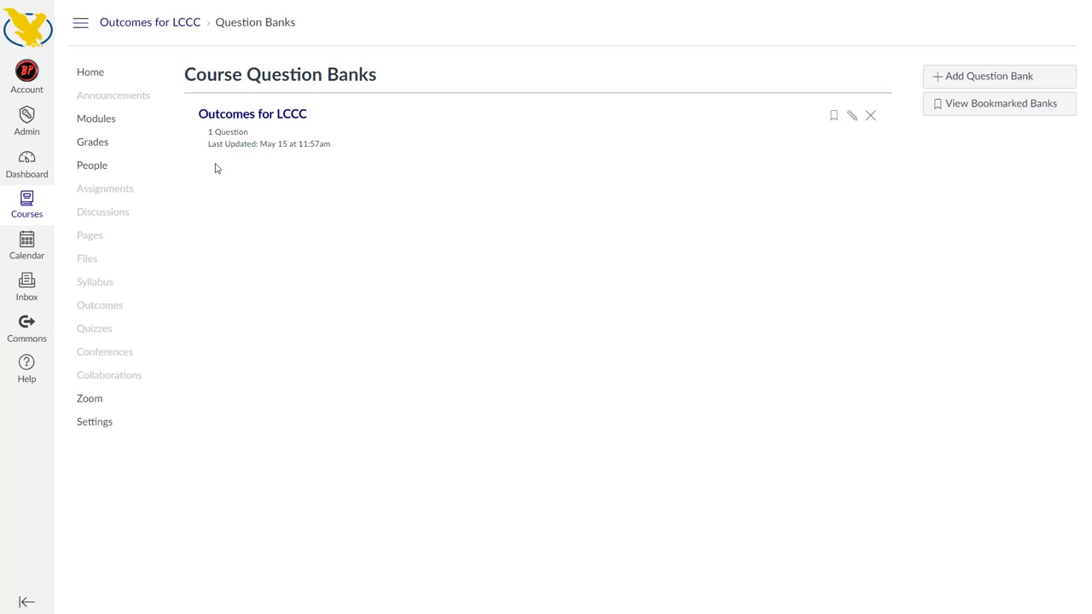
left_click(241, 117)
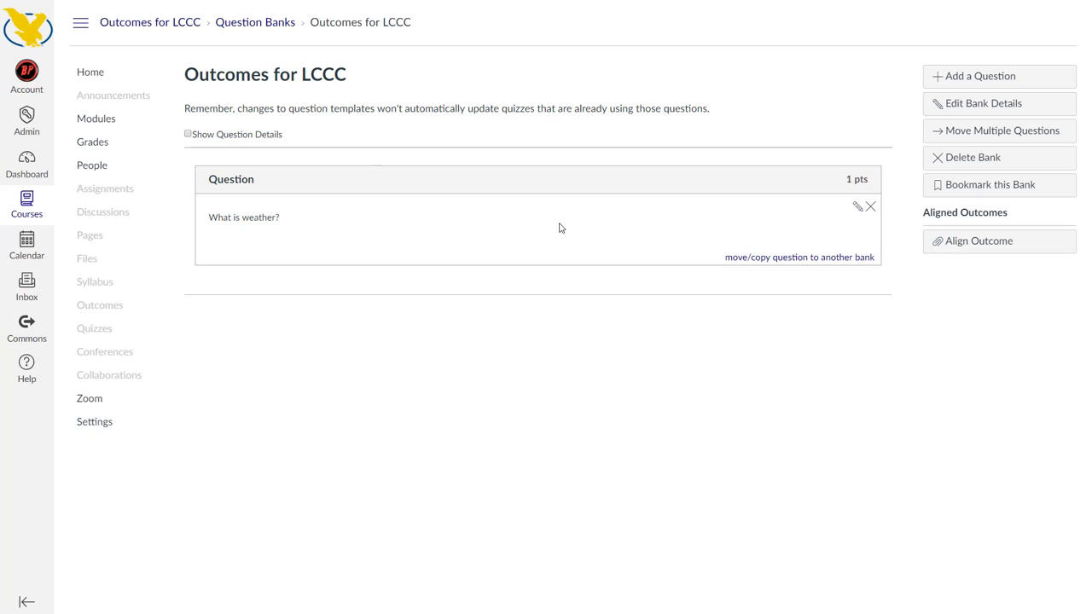
left_click(188, 134)
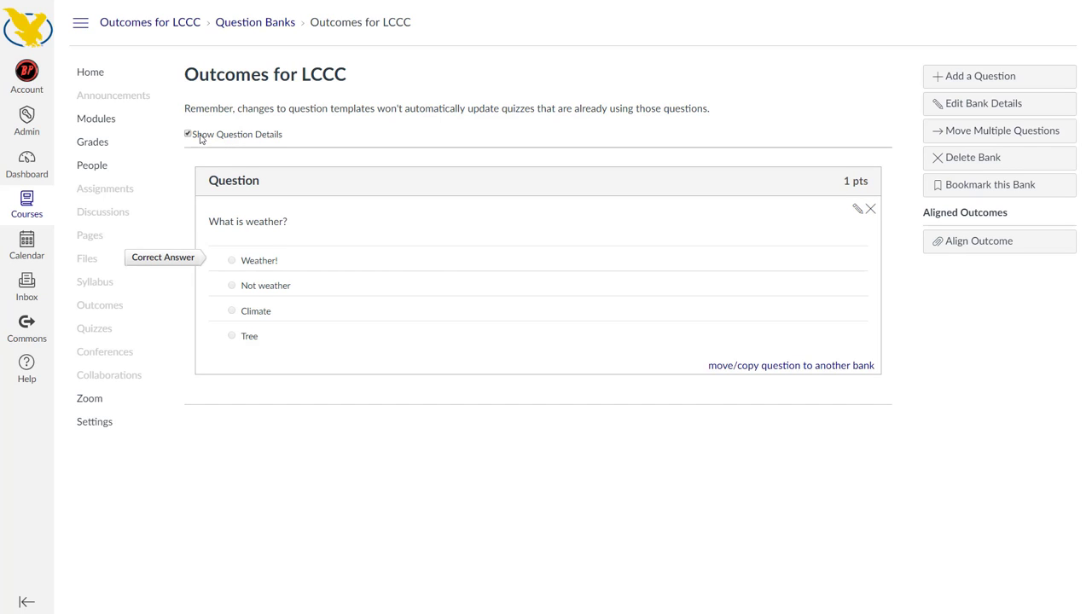
left_click(202, 139)
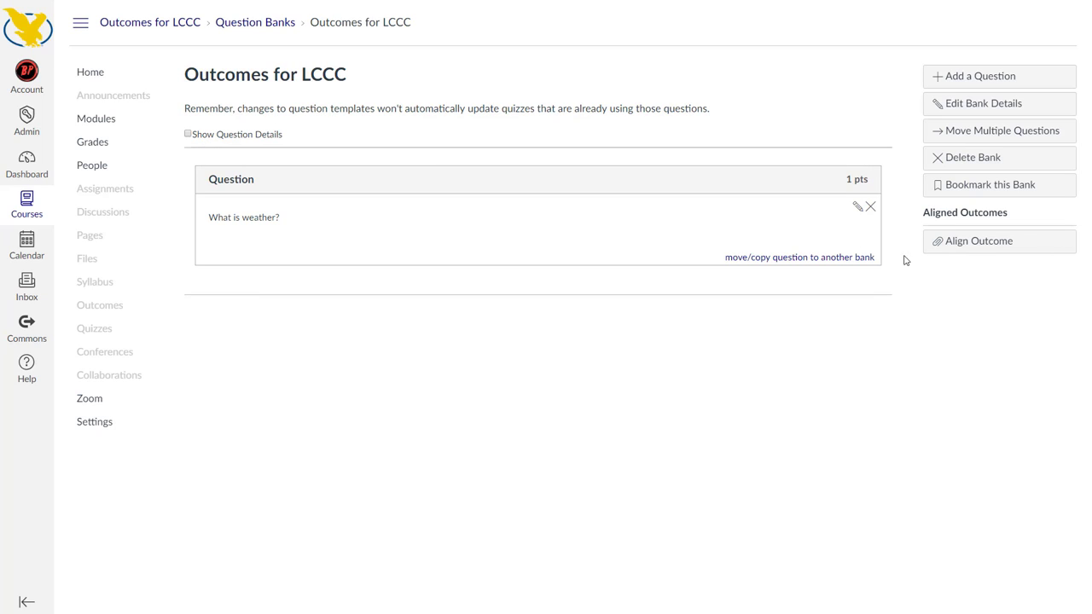
Align the outcome IC-08.01 Contribution to the Outcomes for LCCC question bank with mastery set at 100%
left_click(970, 250)
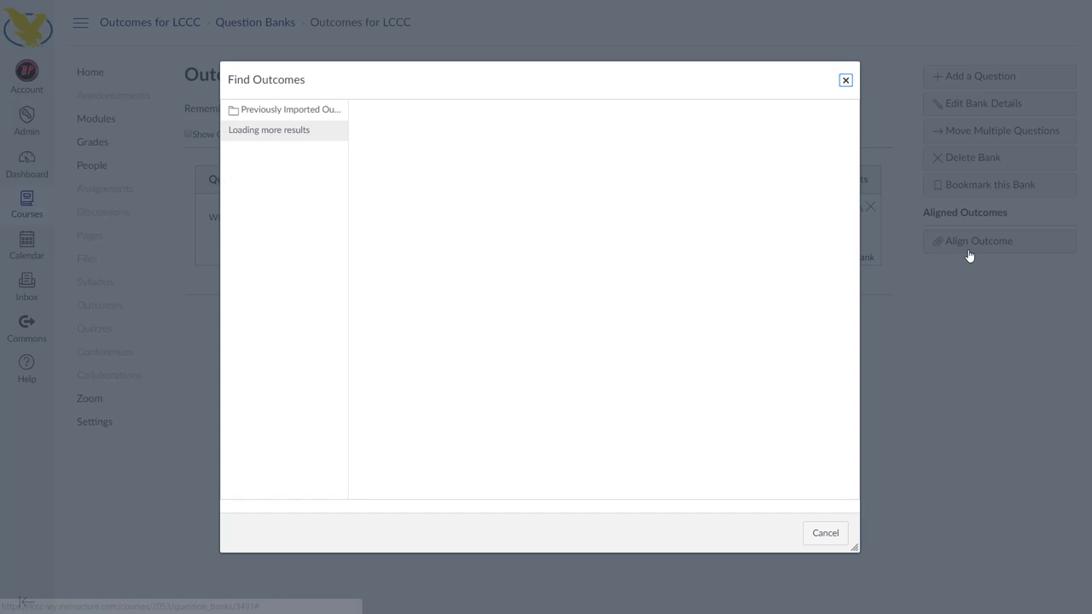
left_click(290, 133)
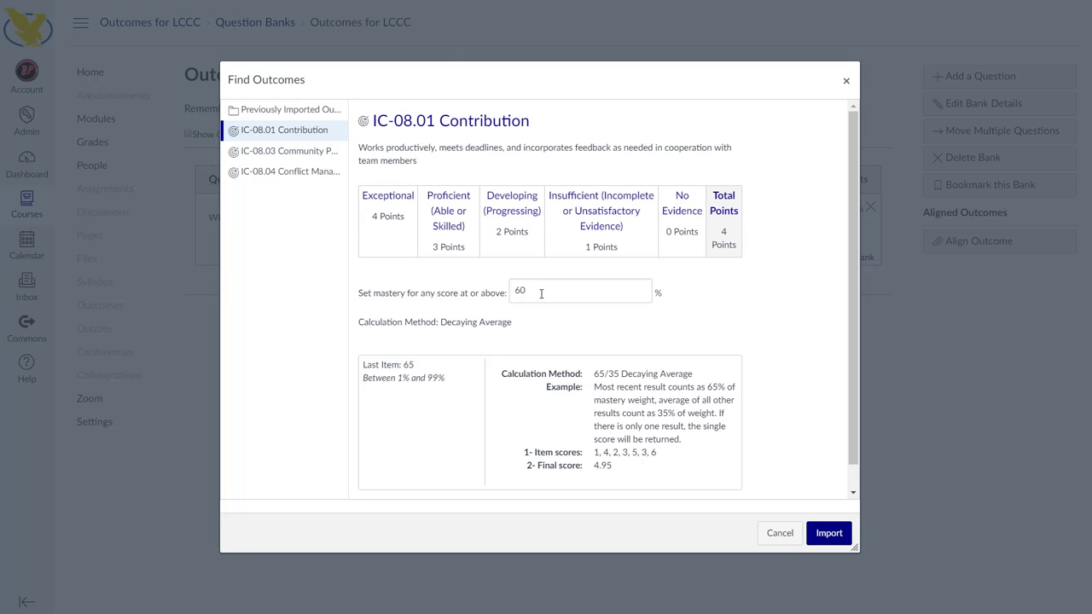
left_click_drag(541, 293, 500, 302)
left_click(540, 298)
left_click_drag(530, 292, 511, 292)
type("100")
left_click(582, 324)
scroll(485, 385, "down", 1)
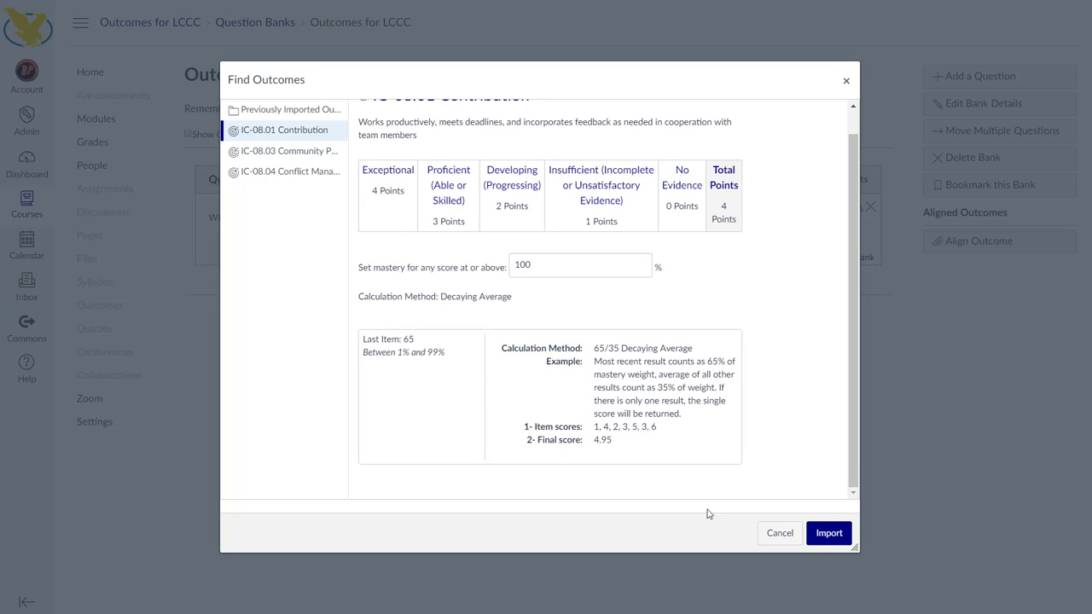
left_click(822, 542)
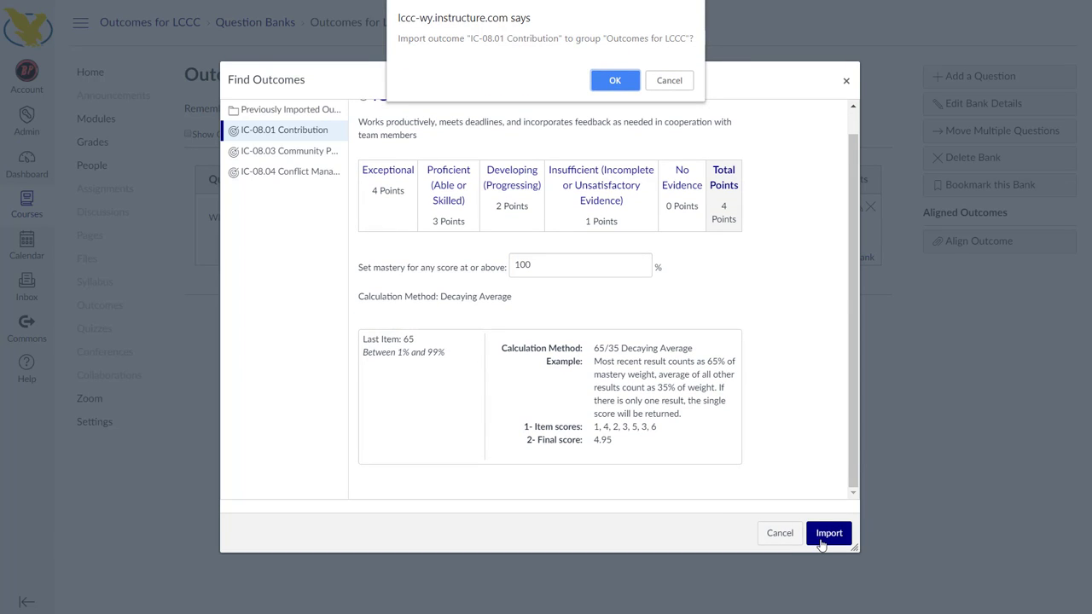
key("Return")
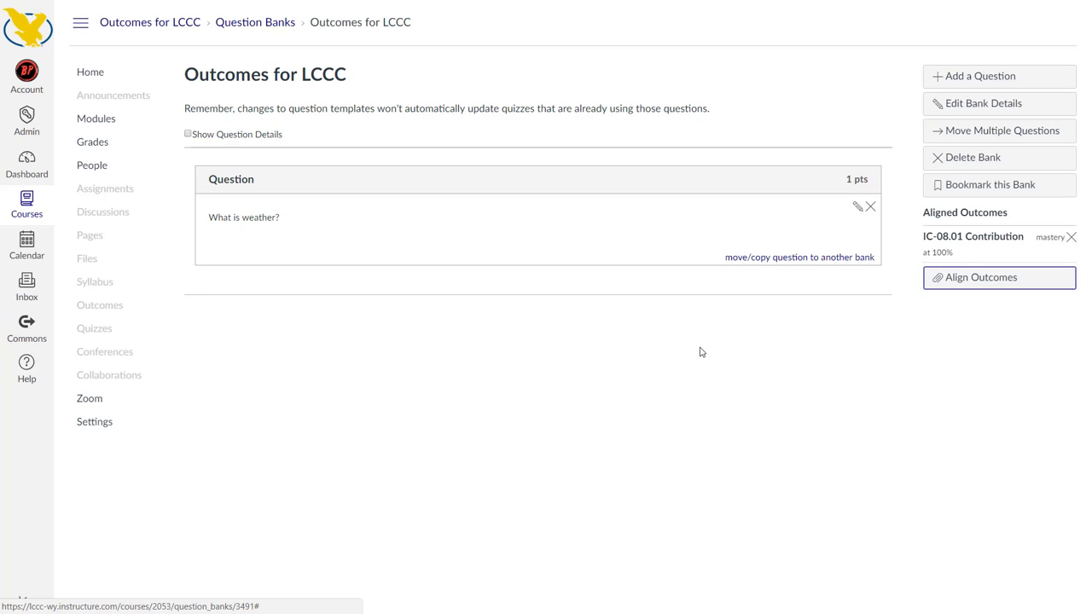
Add a course question bank named Subject 02
left_click(254, 22)
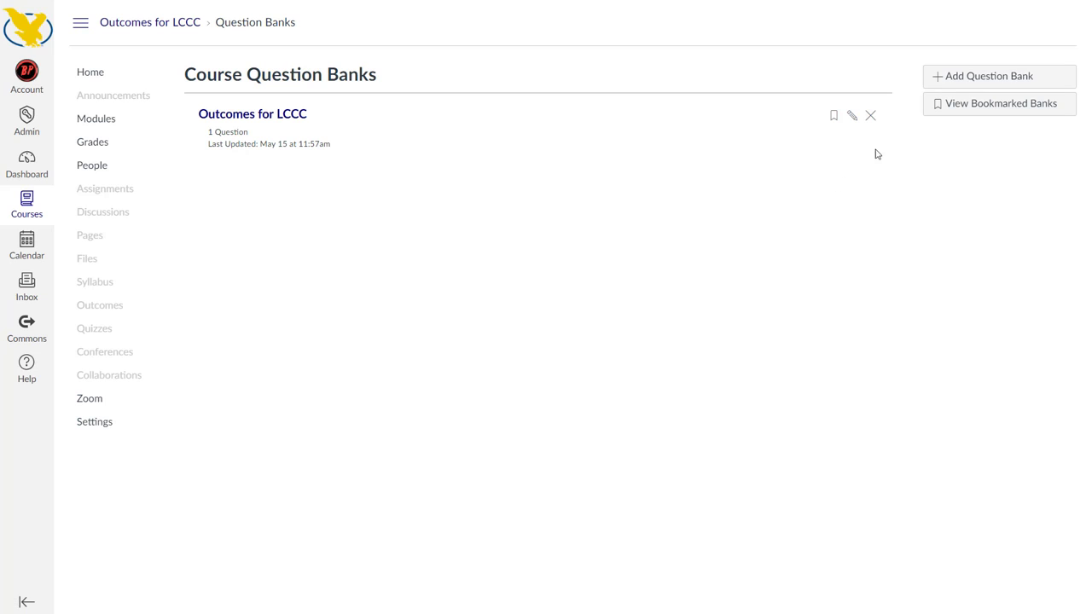
left_click(959, 78)
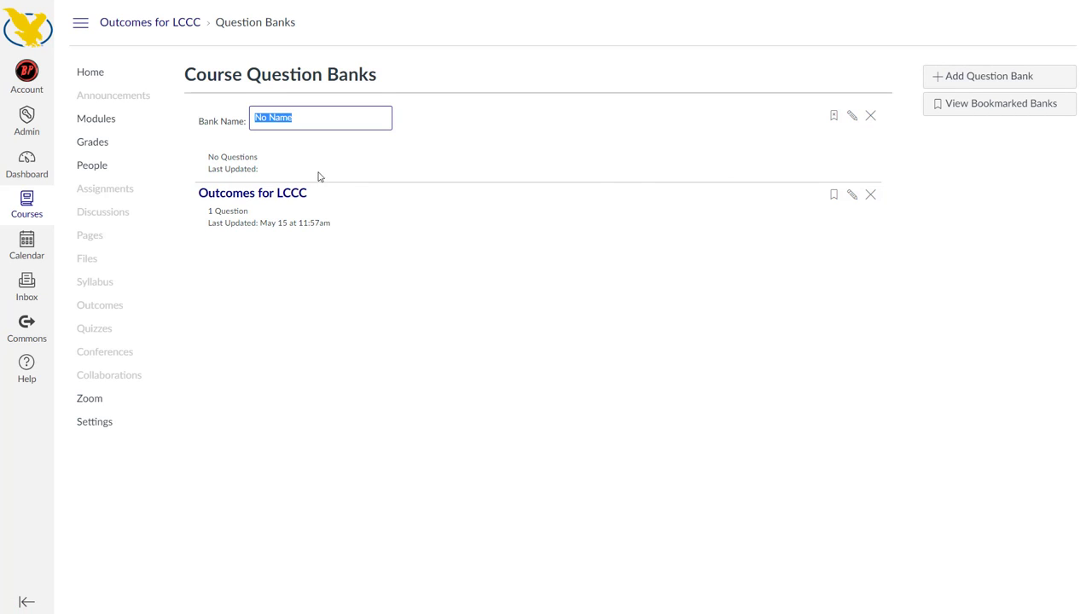
type("Subject 02")
key("Return")
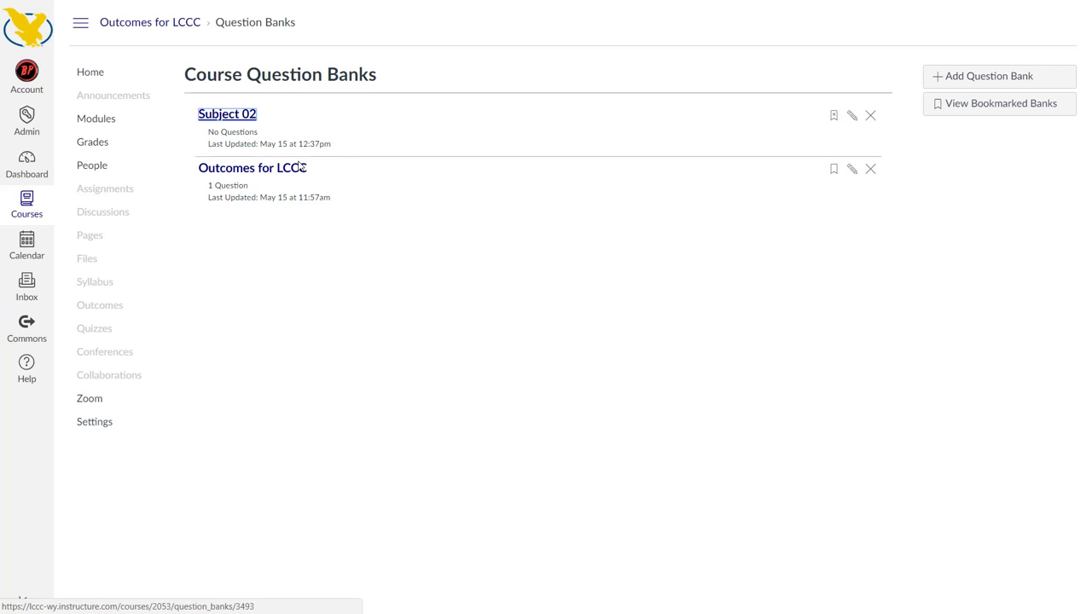
Rename the Outcomes for LCCC question bank as Subject 01
left_click(849, 172)
type("S")
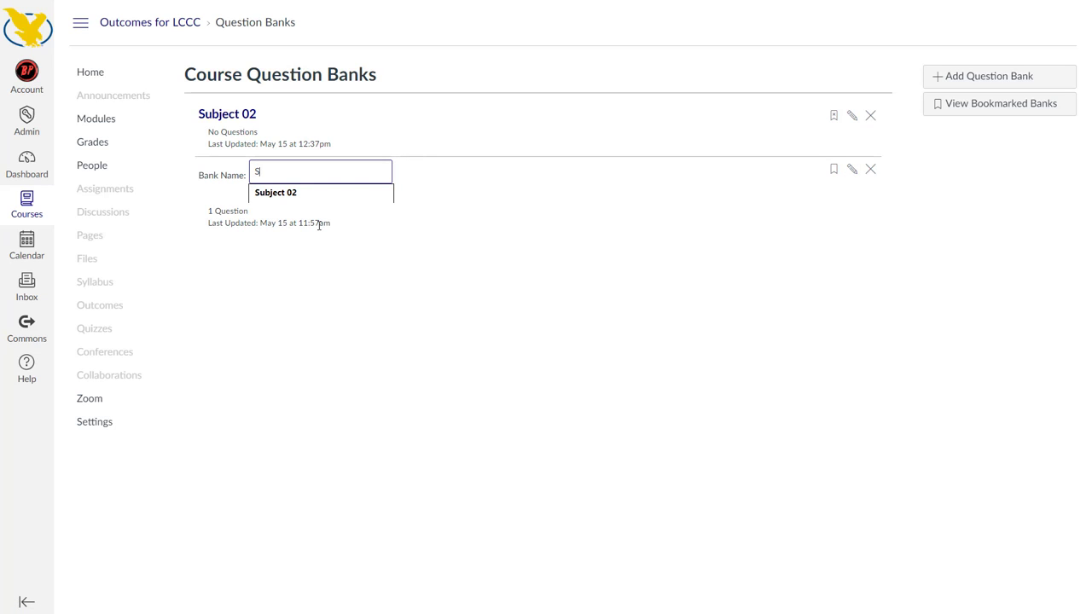
type("ubject 01")
key("Return")
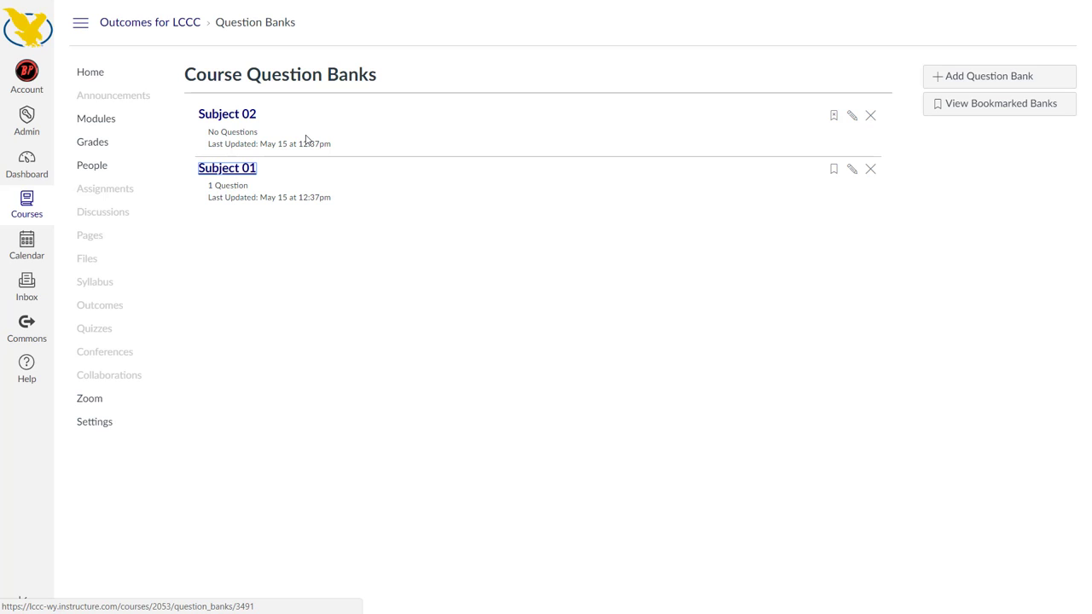
Copy the "What is weather?" question from Subject 01 to the Subject 02 bank, keeping a copy in Subject 01
left_click(221, 121)
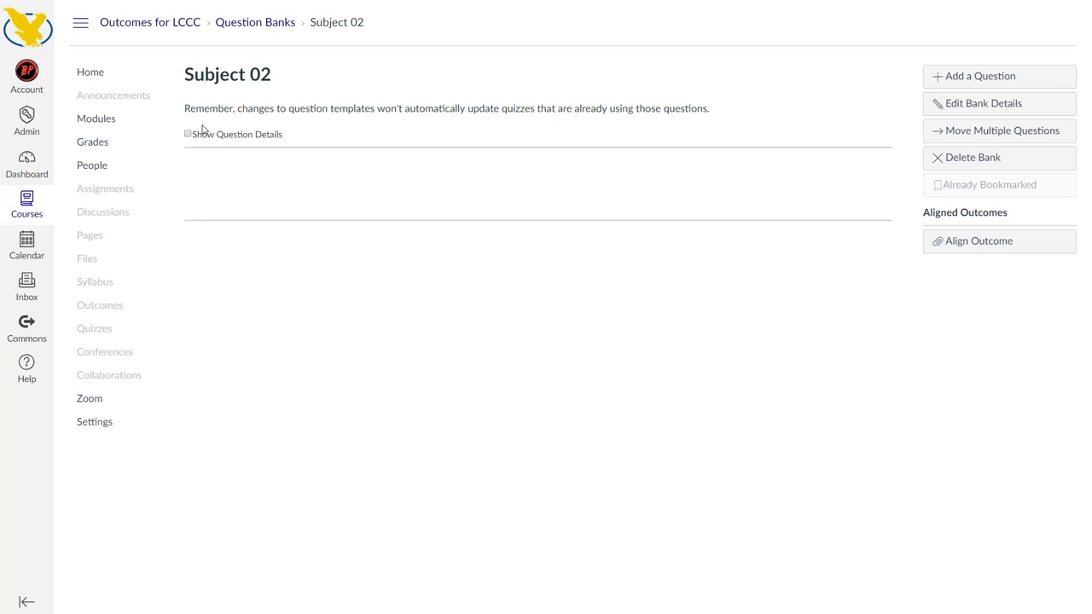
left_click(252, 24)
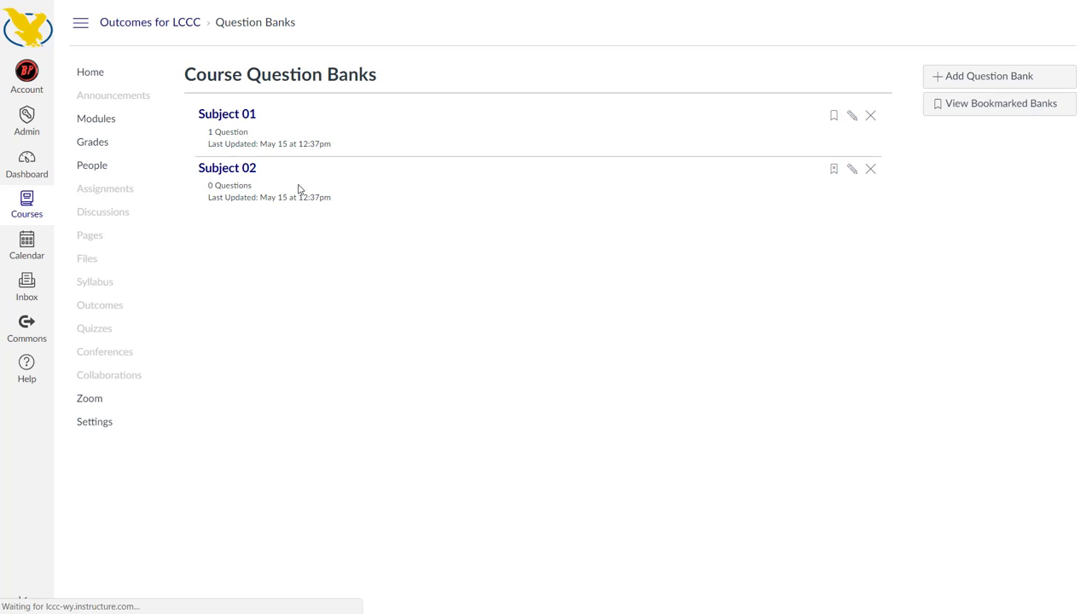
left_click(236, 117)
left_click(792, 257)
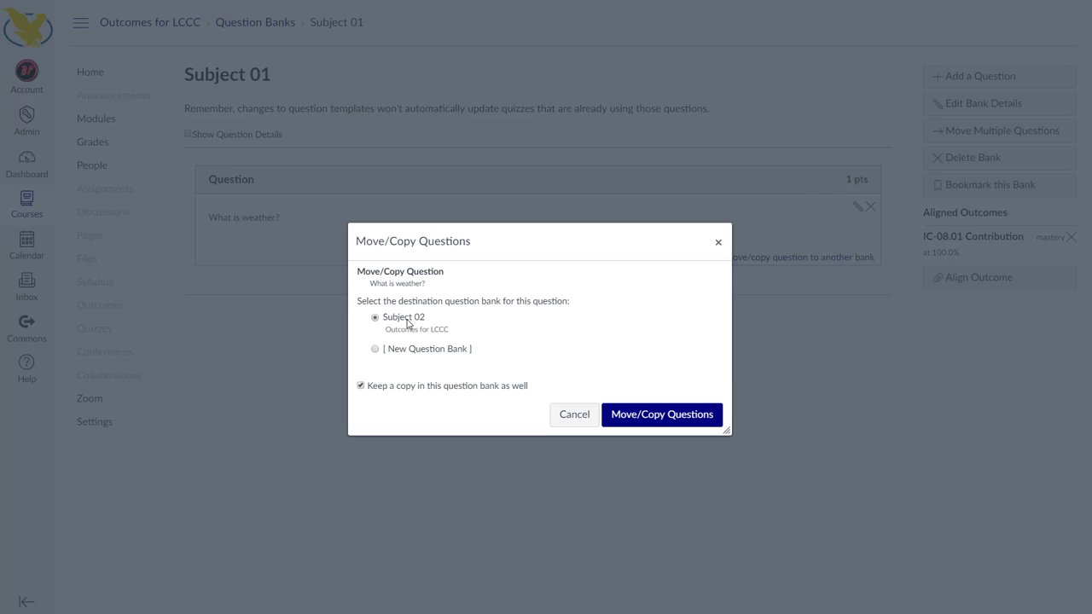
left_click(691, 422)
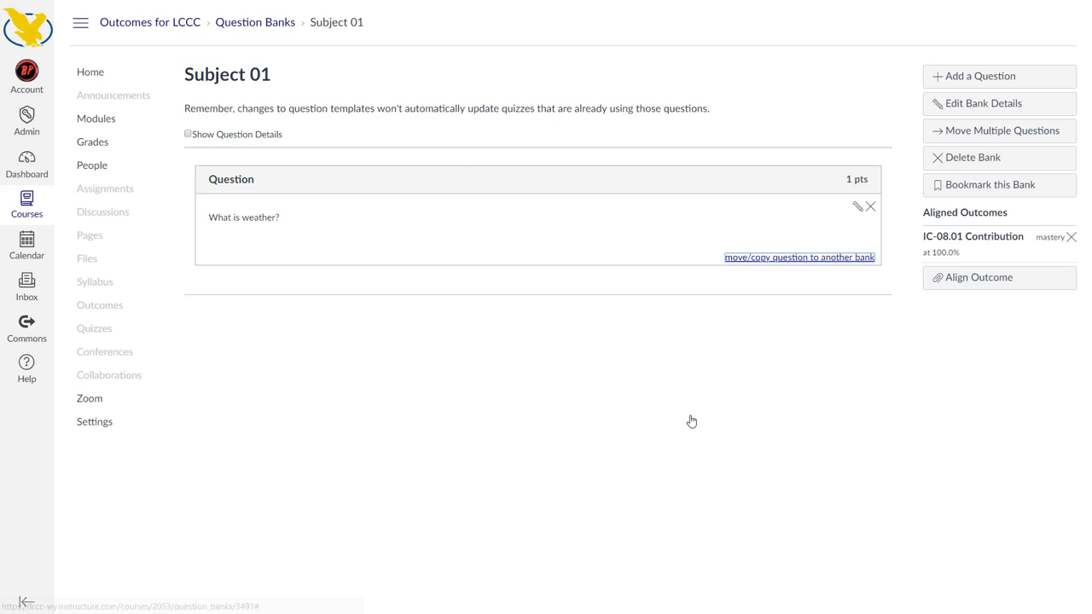
Check the question and aligned outcome in the Subject 01 bank and return to the list of question banks
left_click(252, 28)
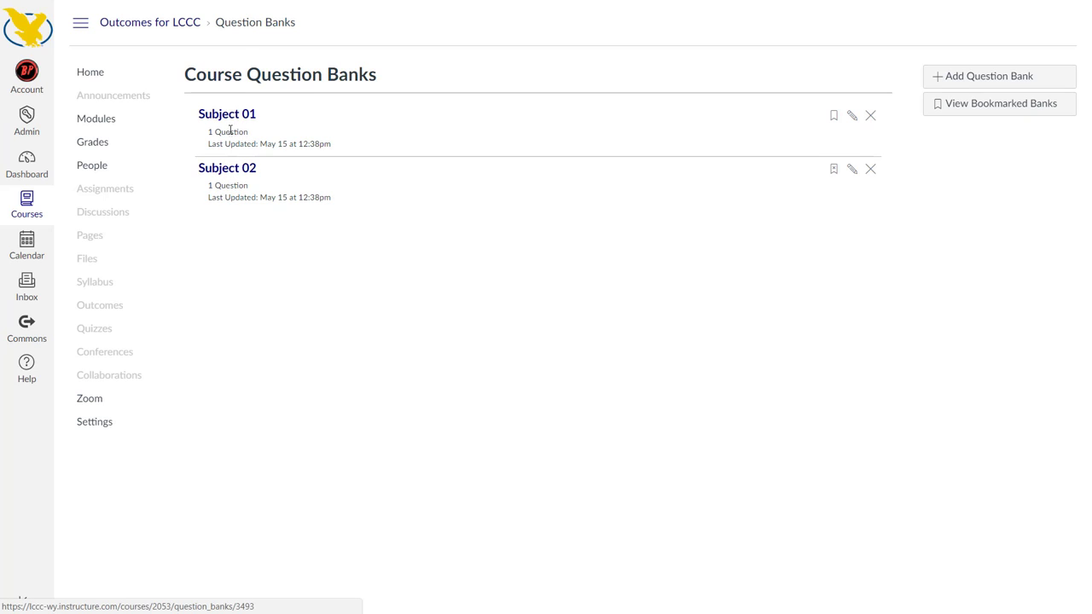
left_click(230, 117)
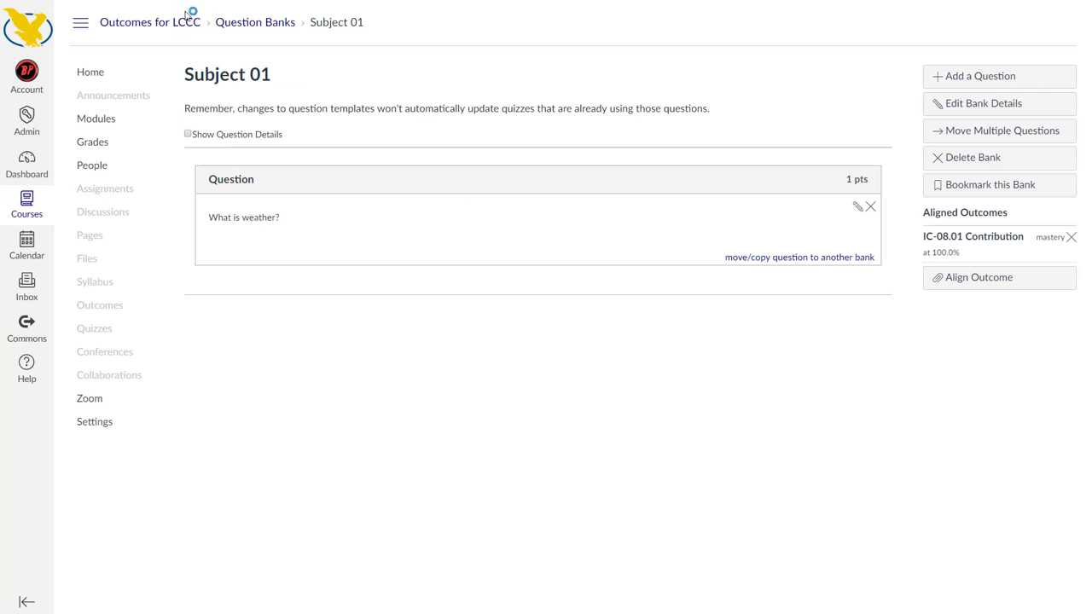
left_click(255, 22)
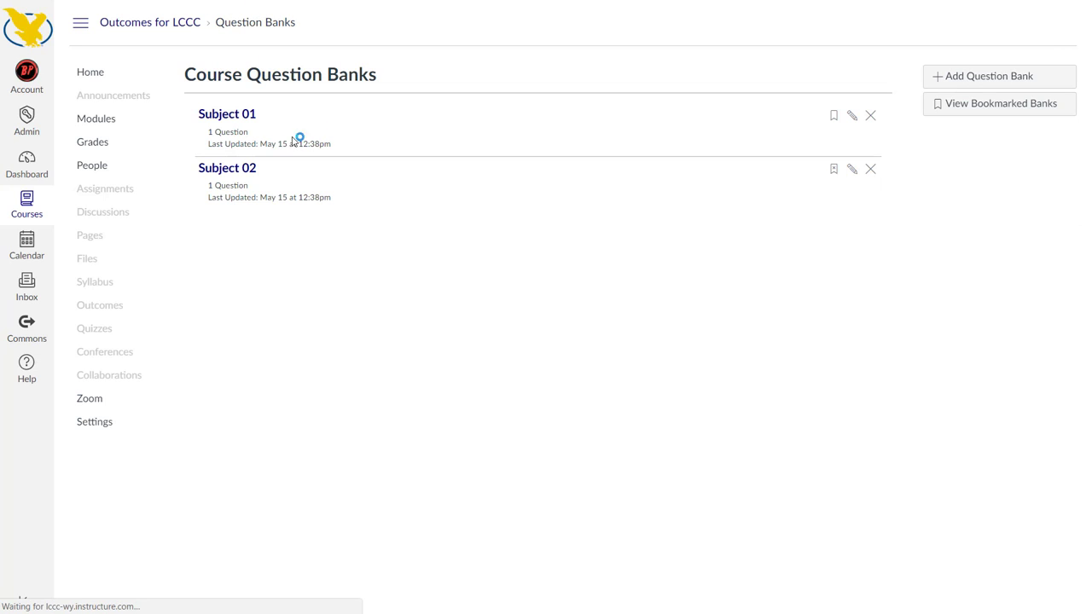
Align the outcome IC-08.03 Community Perspective to the Subject 02 question bank with mastery set at 100%
left_click(238, 174)
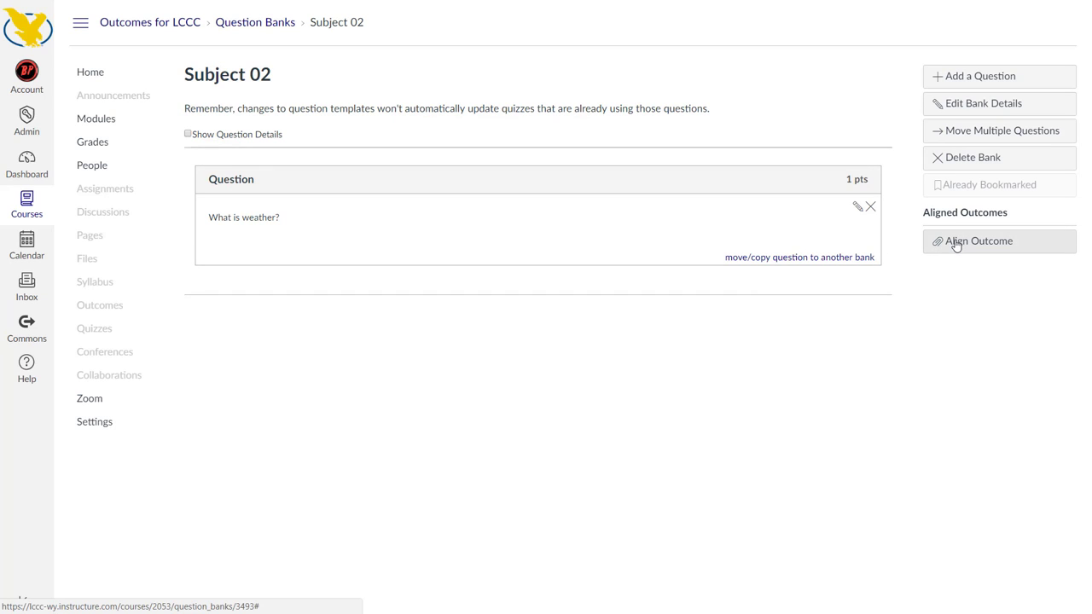
left_click(1011, 249)
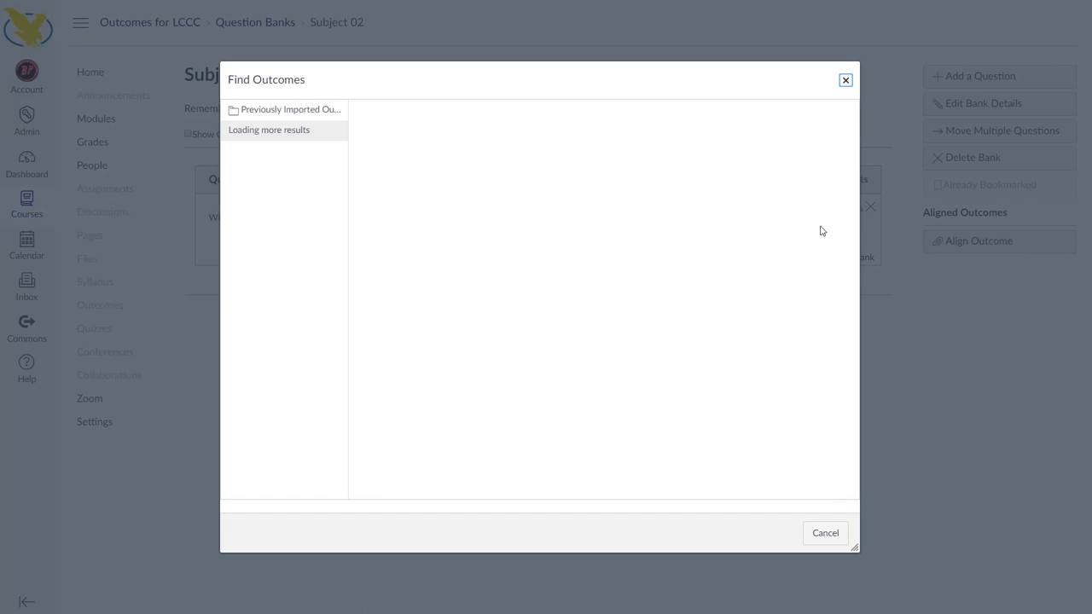
left_click(278, 153)
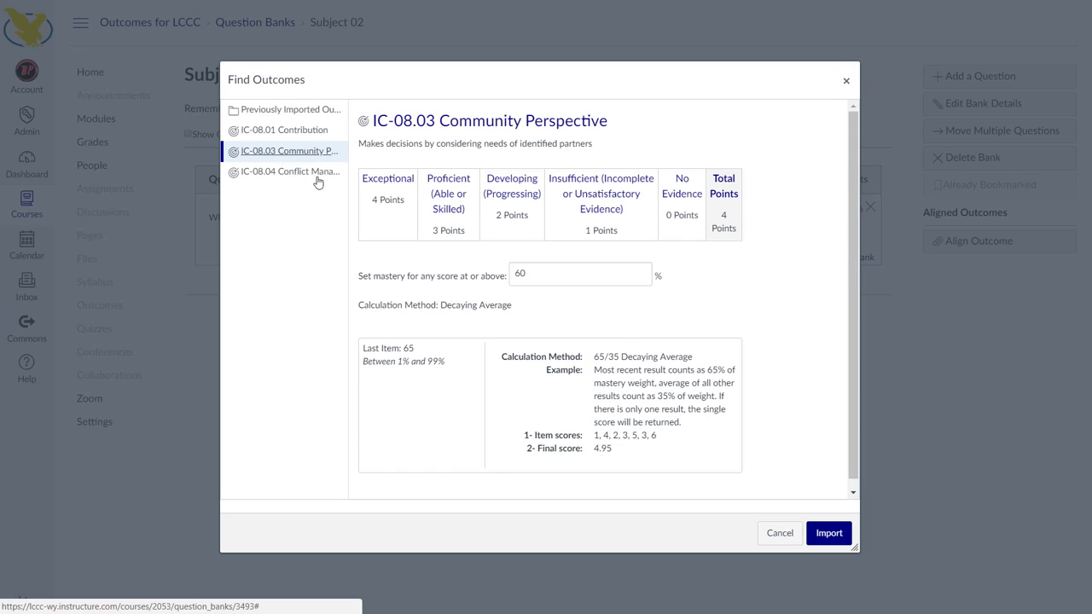
left_click_drag(535, 272, 513, 273)
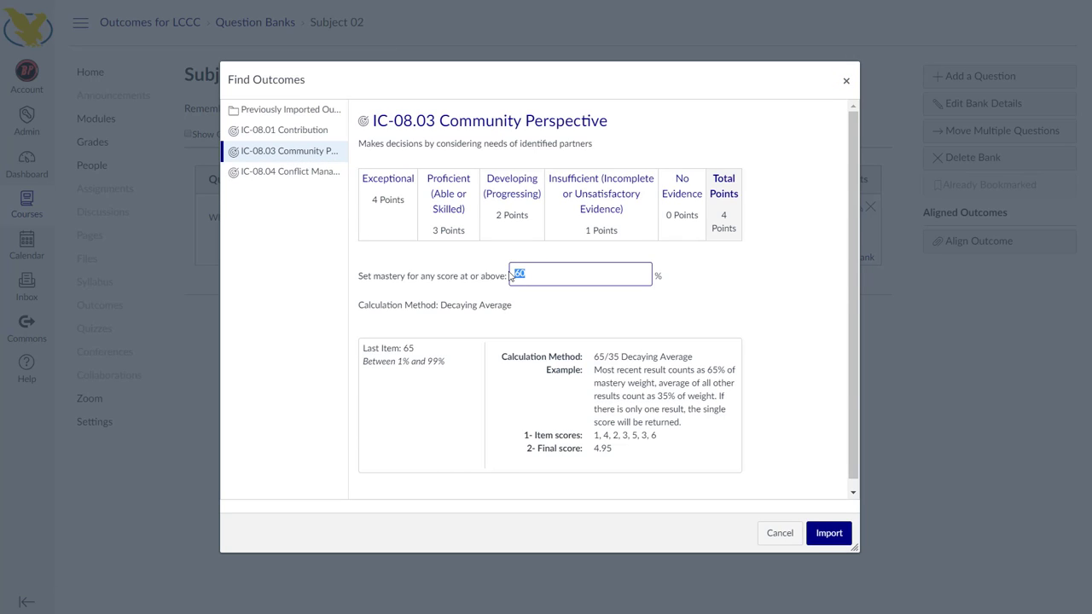
type("100")
left_click(838, 534)
key("Return")
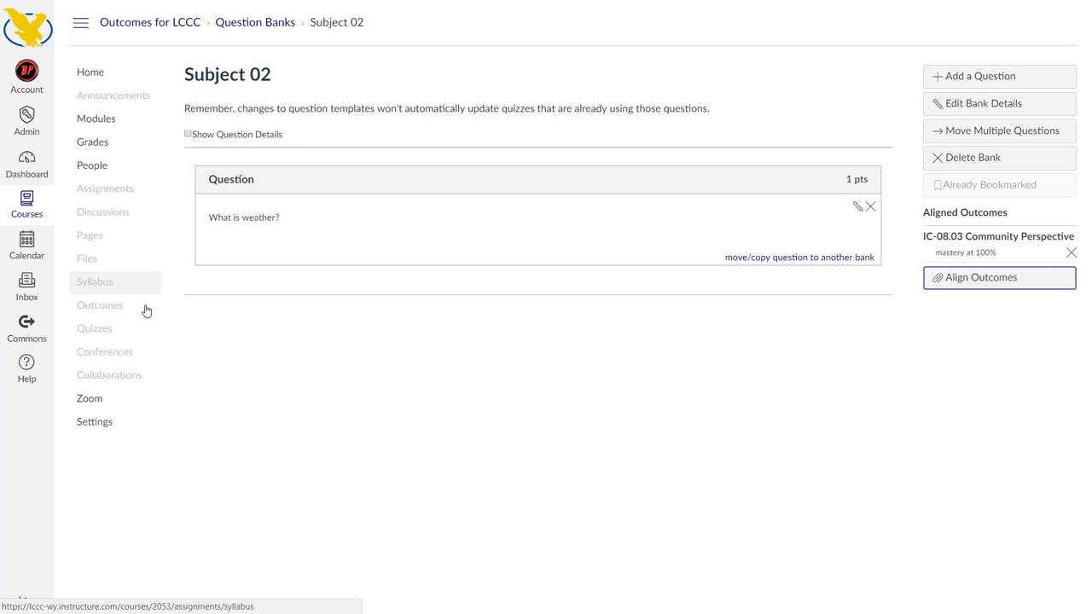
Open the Weather Identification quiz for editing and show its questions
left_click(105, 337)
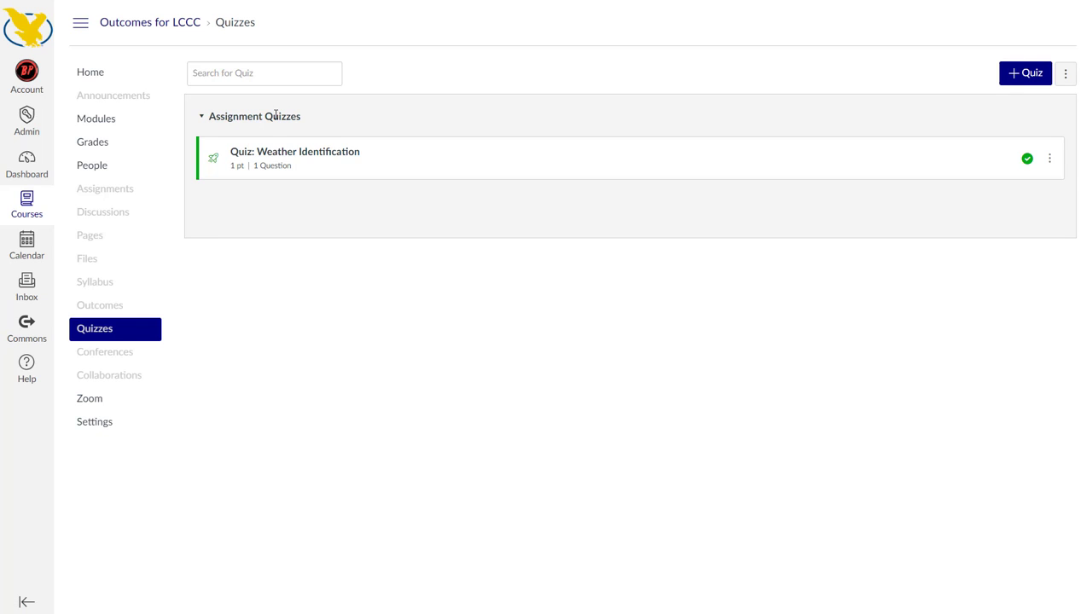
left_click(310, 163)
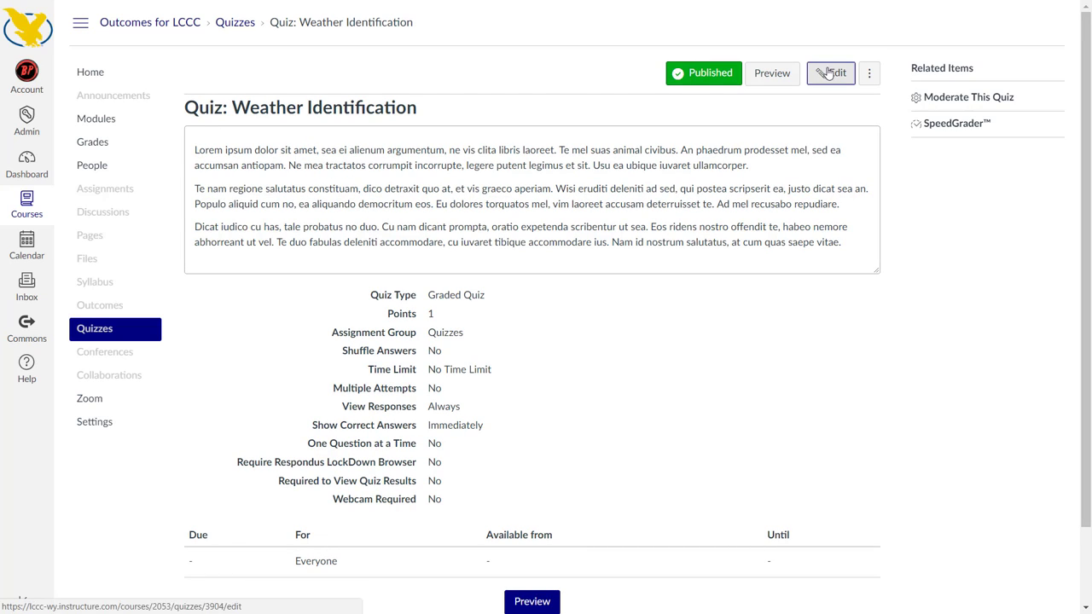
left_click(828, 73)
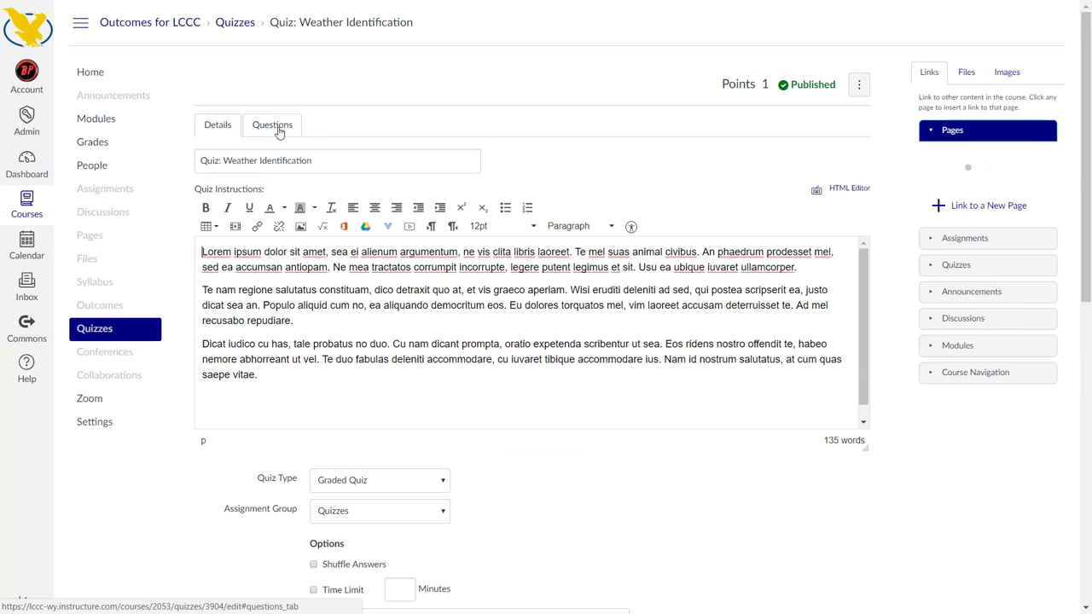
left_click(278, 130)
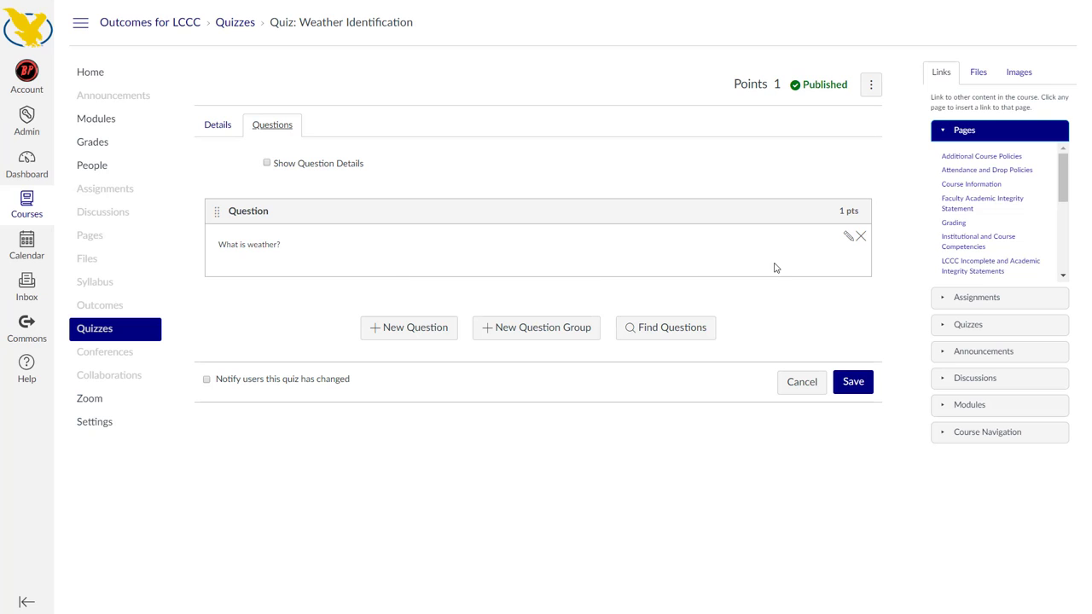
Delete the "What is weather?" question from the quiz and start a new question group named Subject 01
left_click(861, 236)
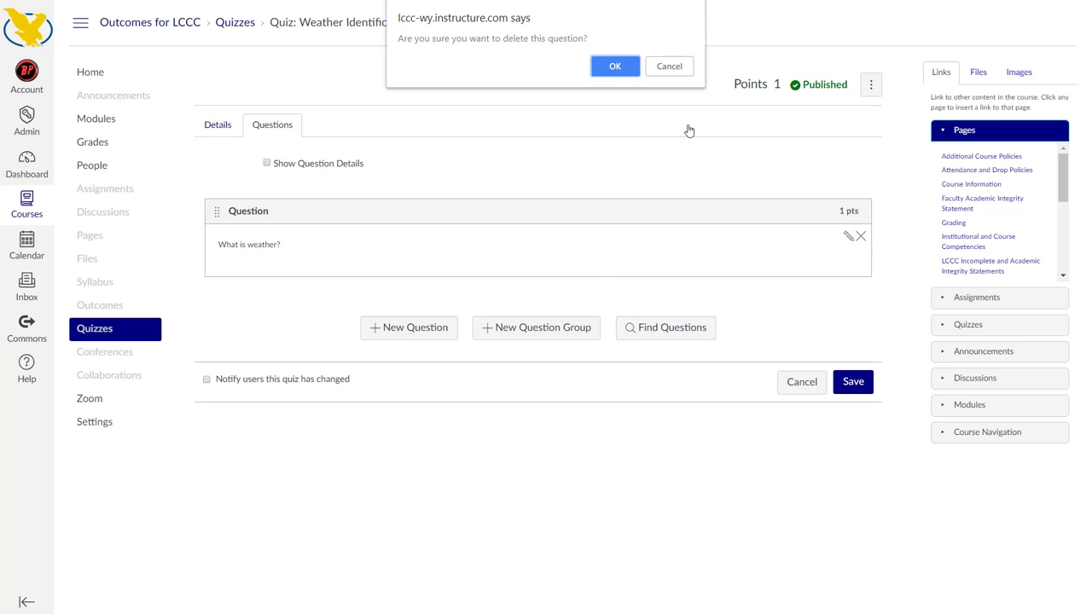
left_click(615, 65)
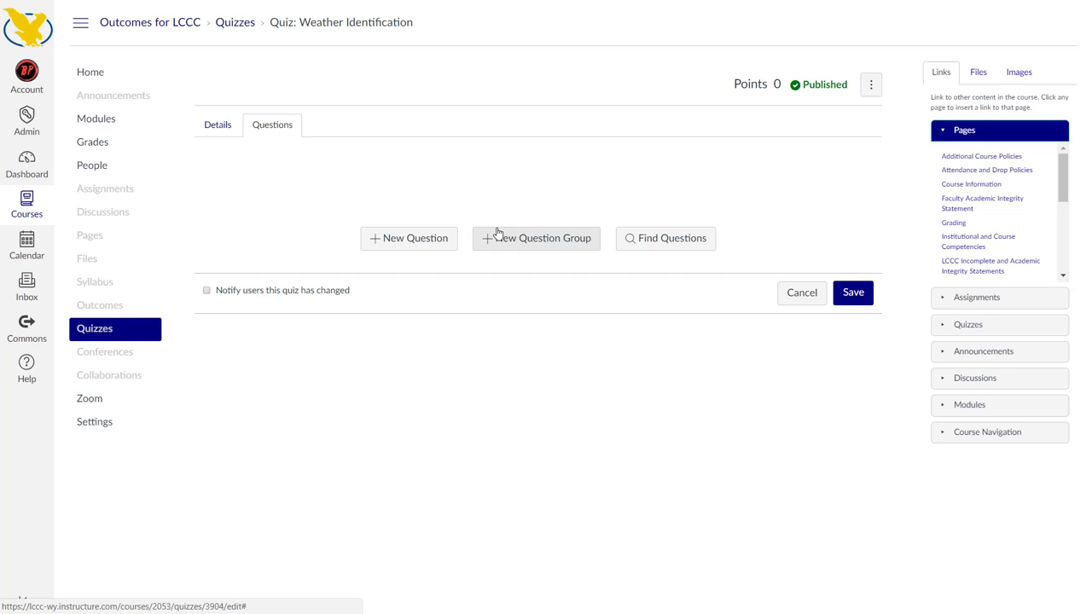
left_click(544, 246)
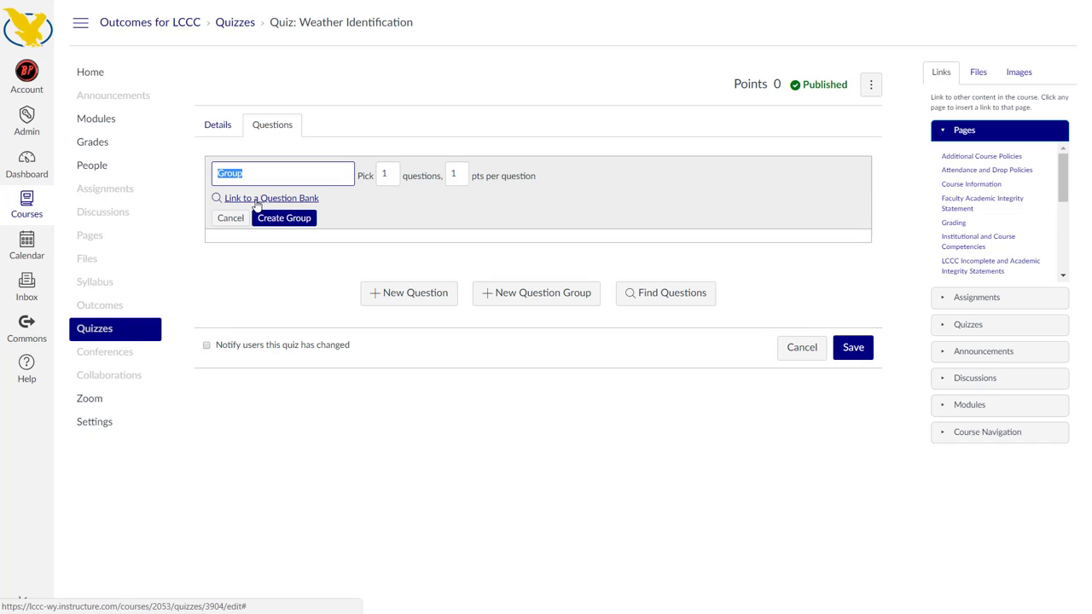
type("Subject 01")
double_click(384, 173)
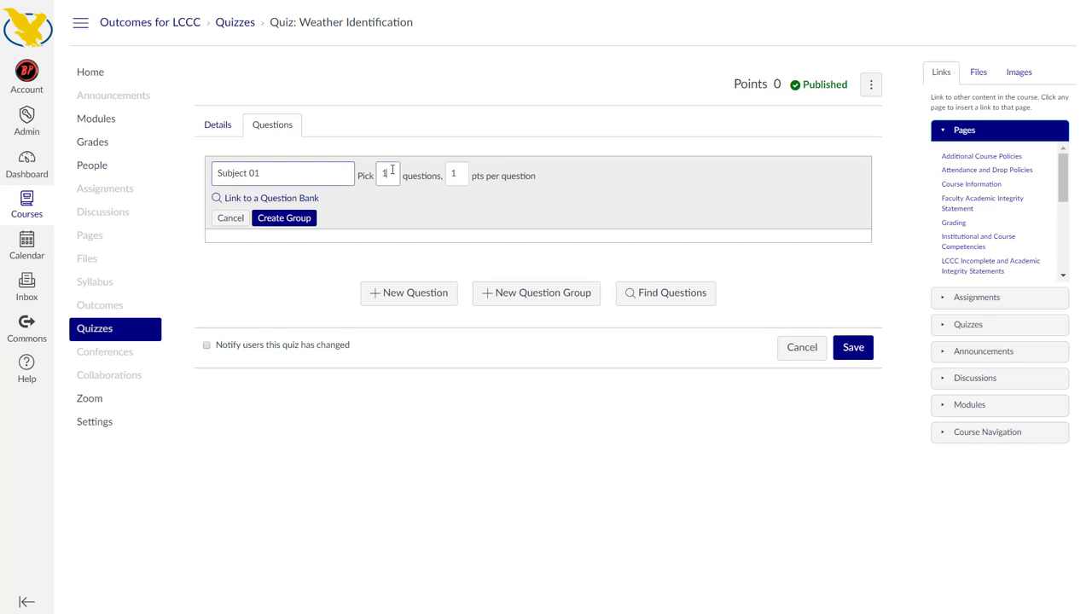
double_click(448, 175)
left_click(393, 176)
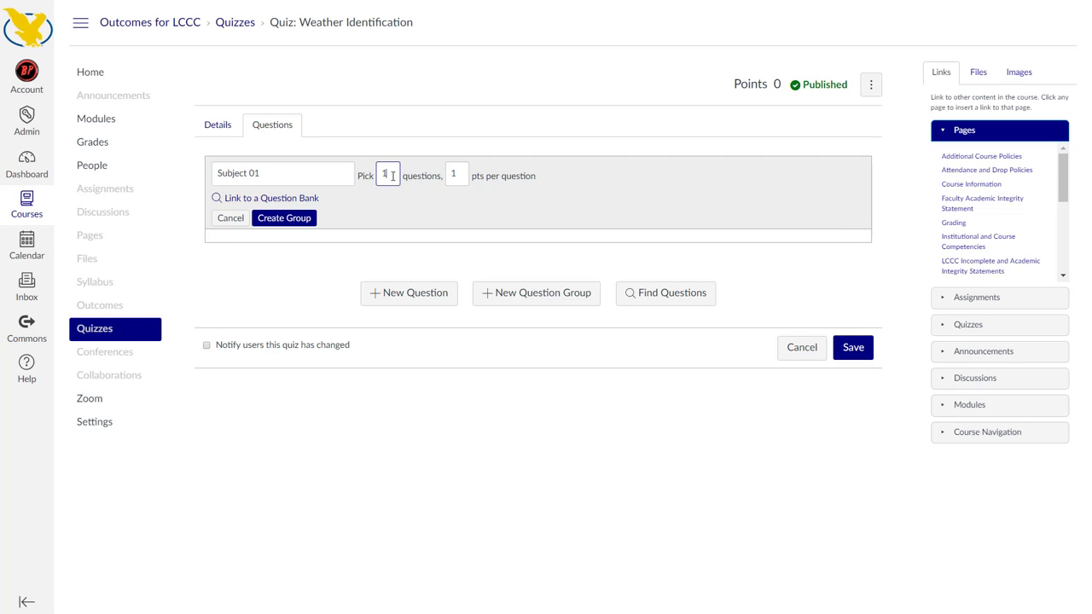
Link the new question group to the Subject 01 question bank
left_click(268, 199)
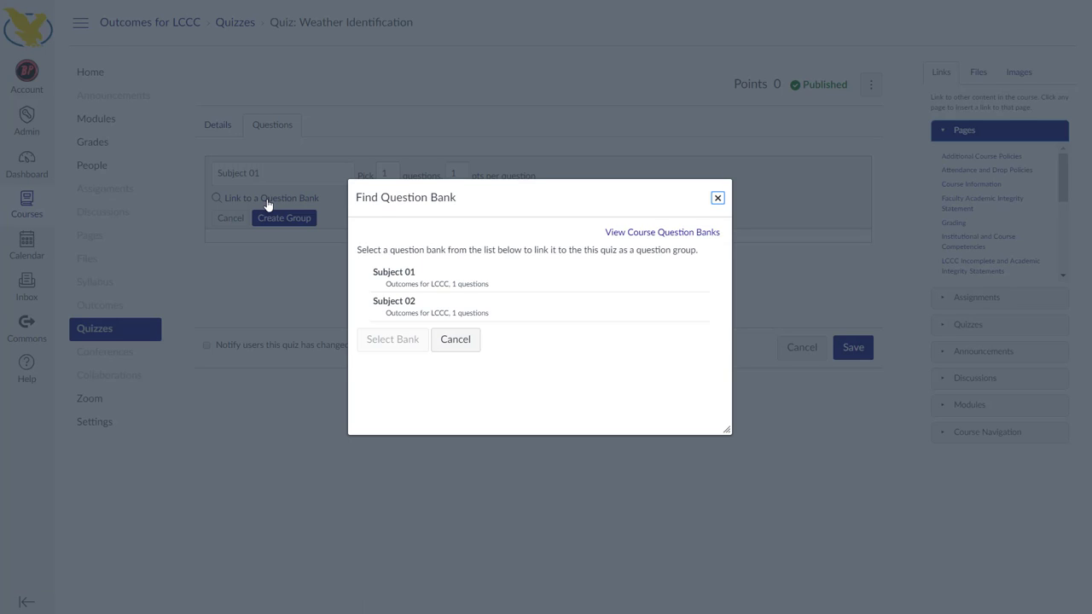
left_click(392, 274)
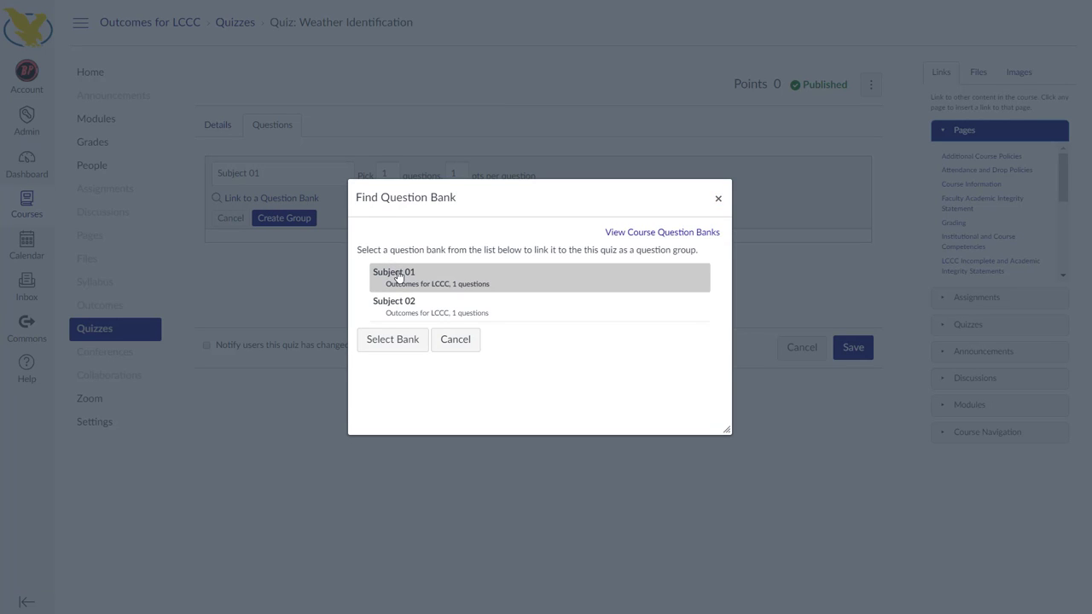
left_click(392, 343)
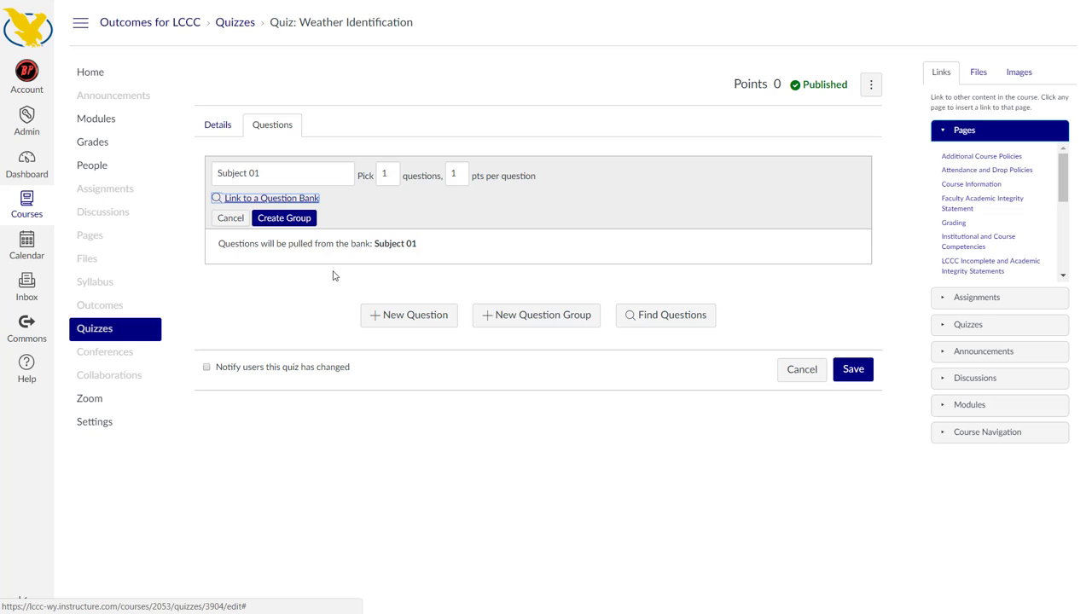
Set the Subject 01 group to pick 10 questions and create the group
left_click(379, 175)
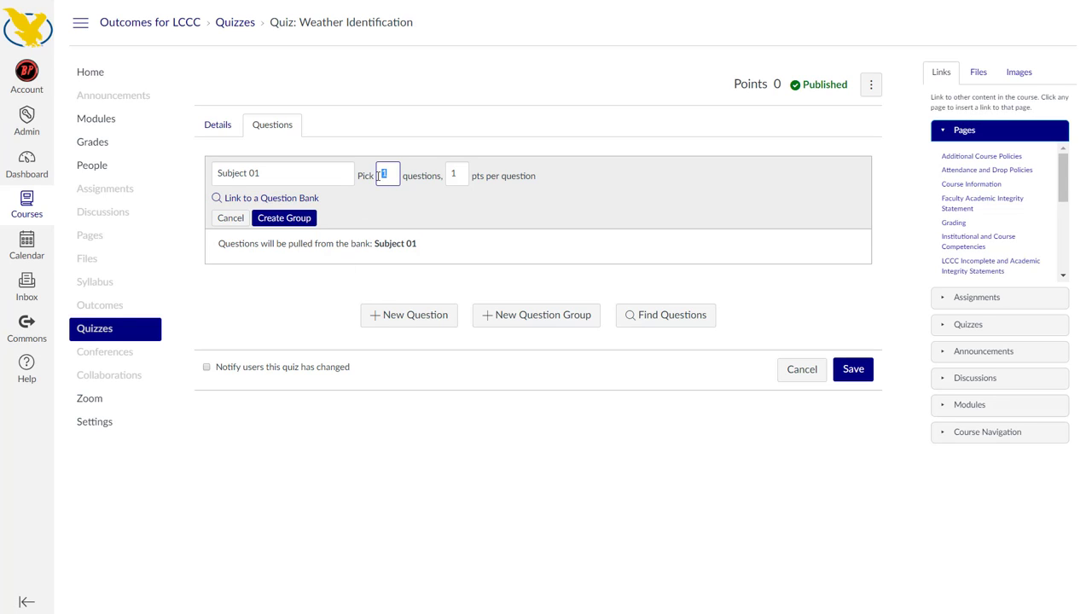
type("15")
left_click(435, 203)
left_click(392, 173)
left_click(419, 214)
left_click(284, 218)
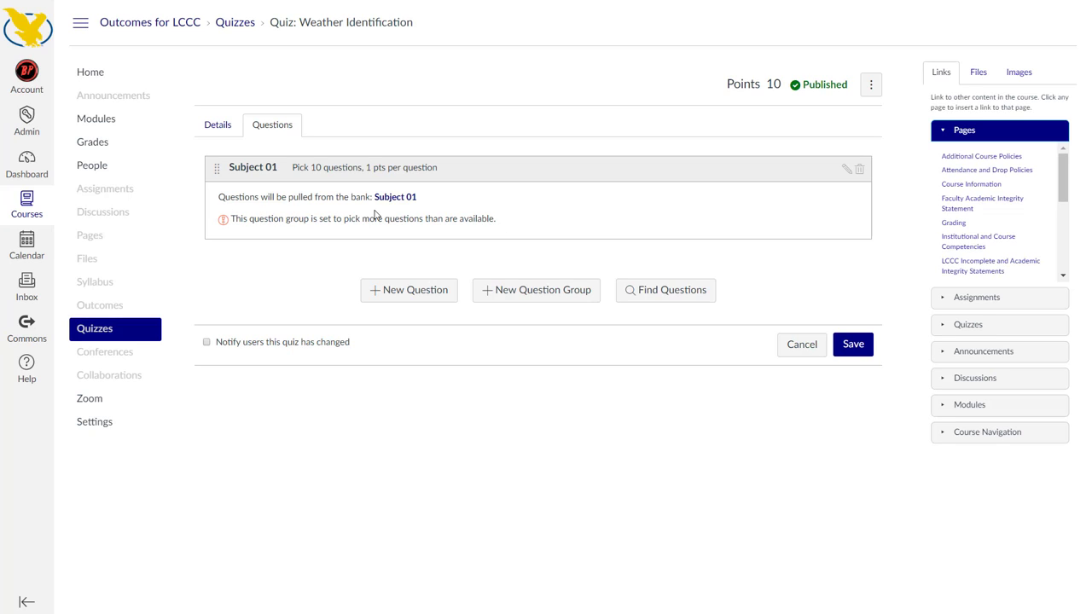
Start a second question group named Subject 02 and link it to the Subject 02 question bank
left_click(527, 296)
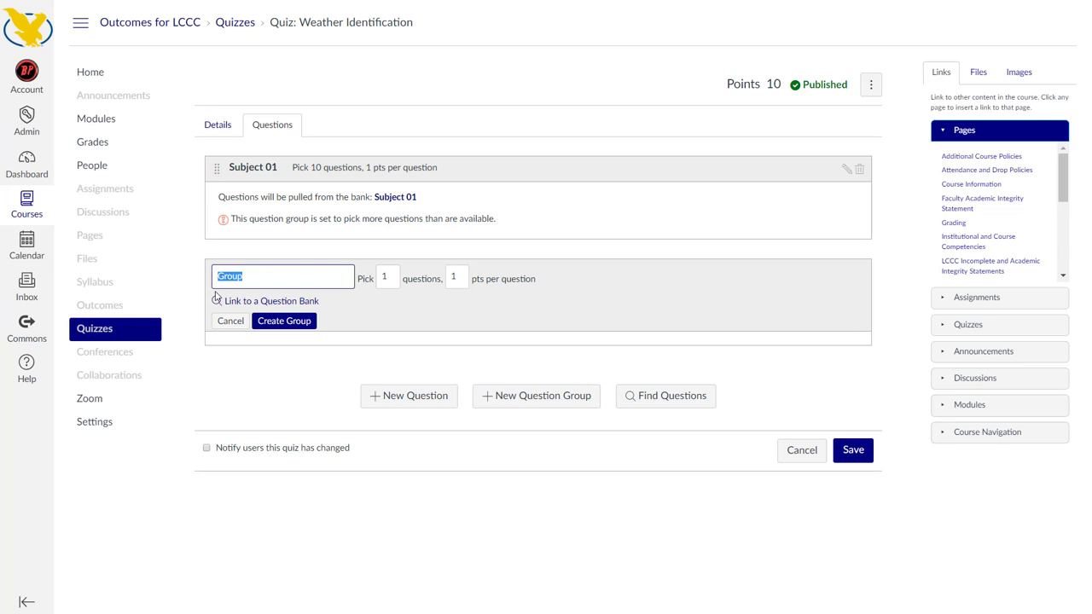
type("Subject 02")
left_click(316, 305)
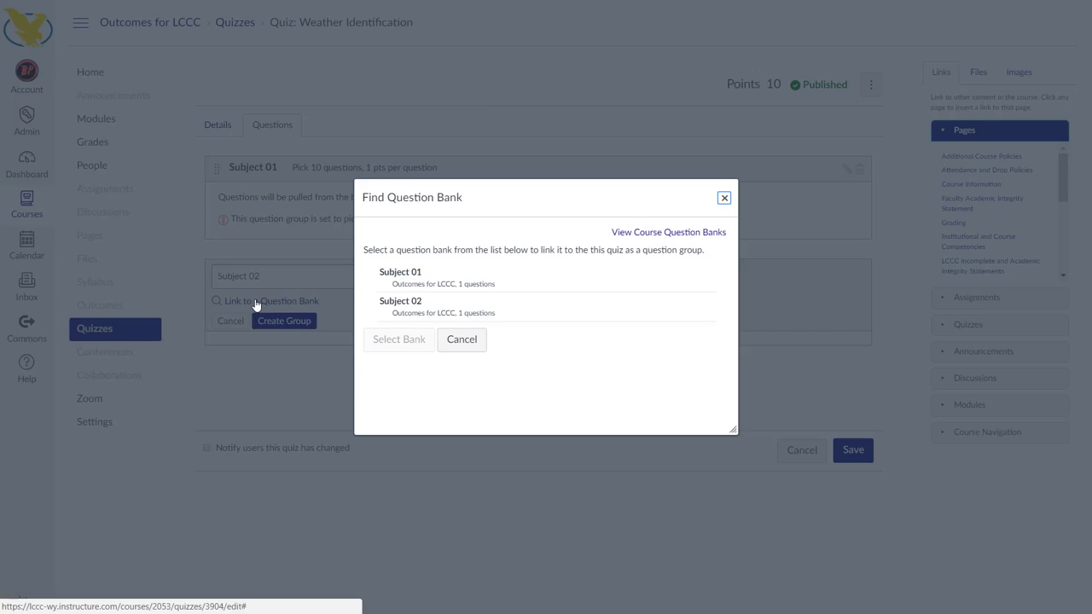
left_click(384, 314)
left_click(392, 340)
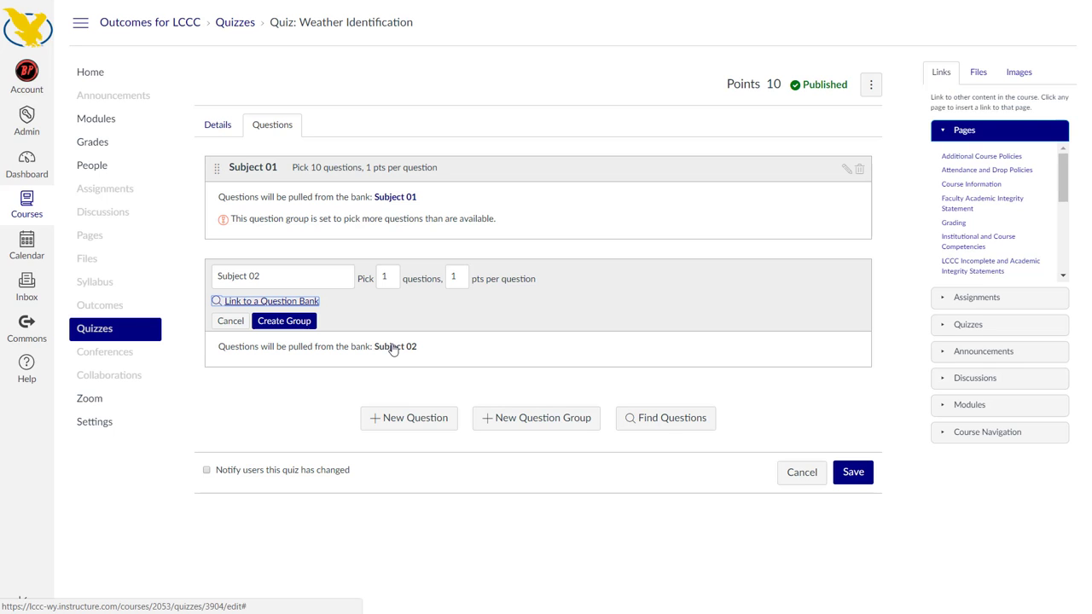
Set the Subject 02 group to pick 10 questions and create the group
double_click(395, 276)
type("10")
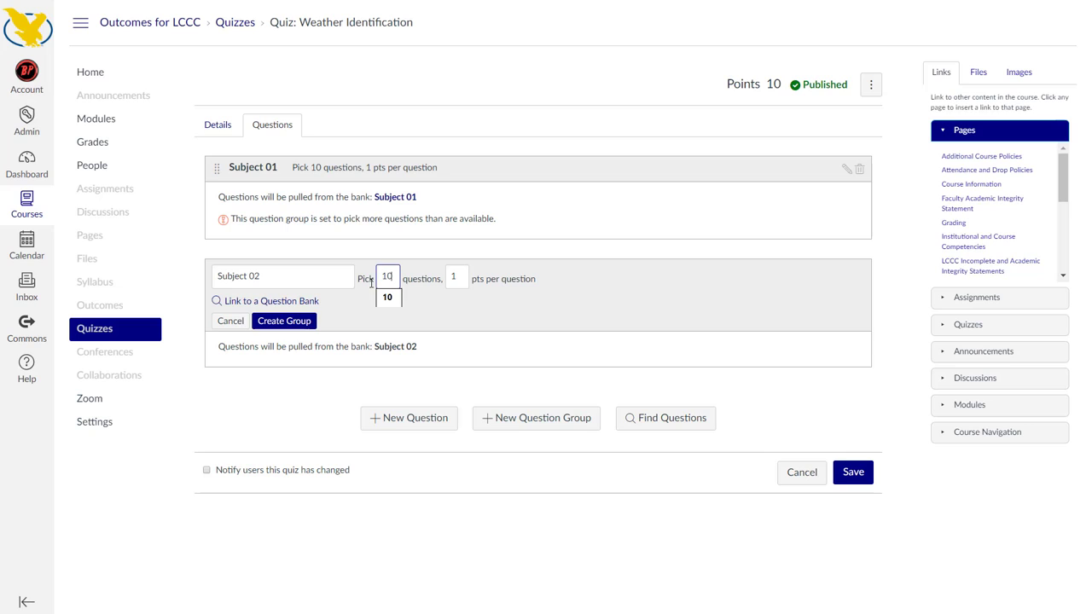
left_click(509, 329)
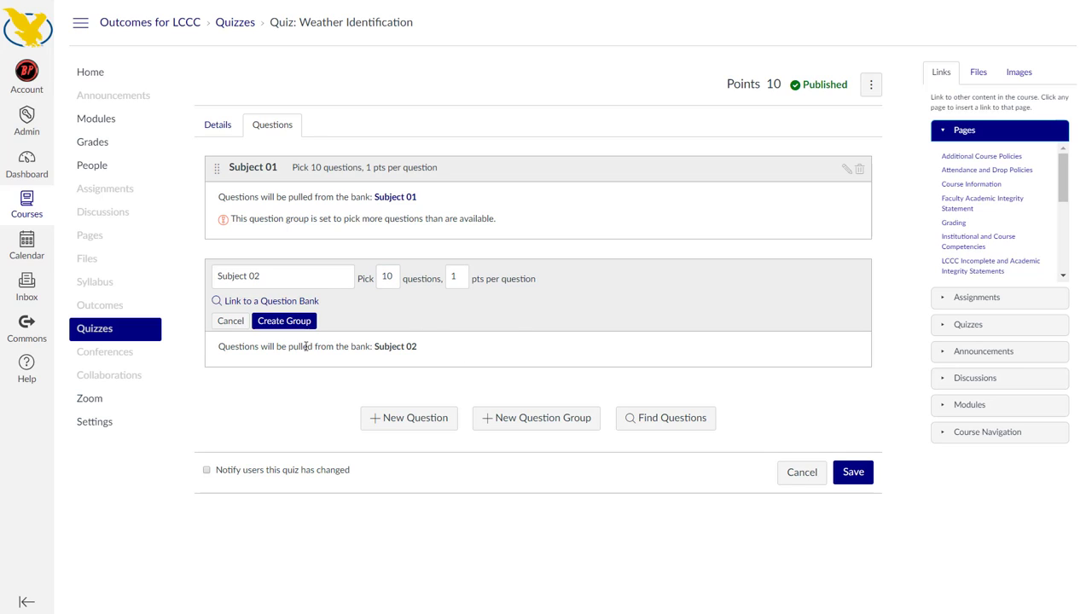
left_click(286, 321)
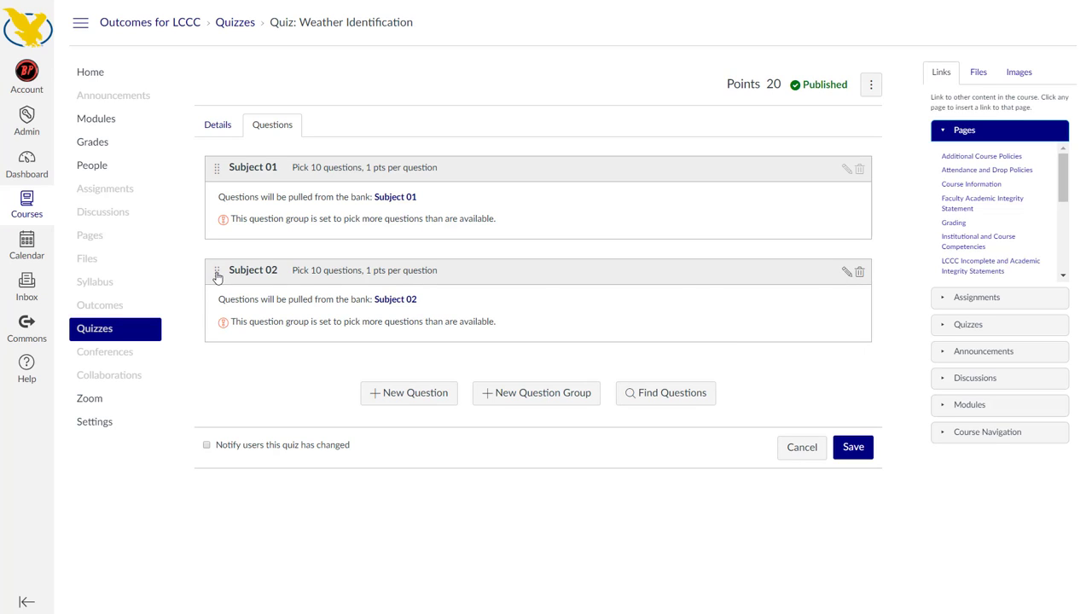
Try moving the Subject 02 group above the Subject 01 group and restore the original order
left_click_drag(217, 276, 214, 285)
left_click_drag(214, 278, 216, 174)
left_click_drag(216, 170, 212, 275)
Start a new multiple choice question named Question Test with the question text "asdfasdfasdff"
left_click(383, 394)
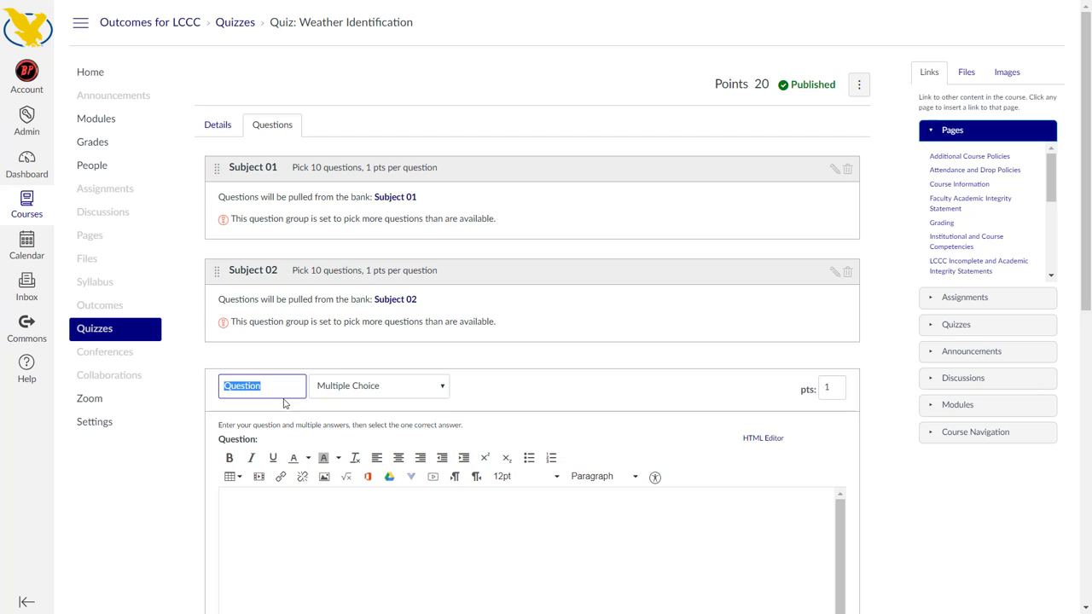
type("Question")
left_click(283, 547)
type("asdfasdfasdff")
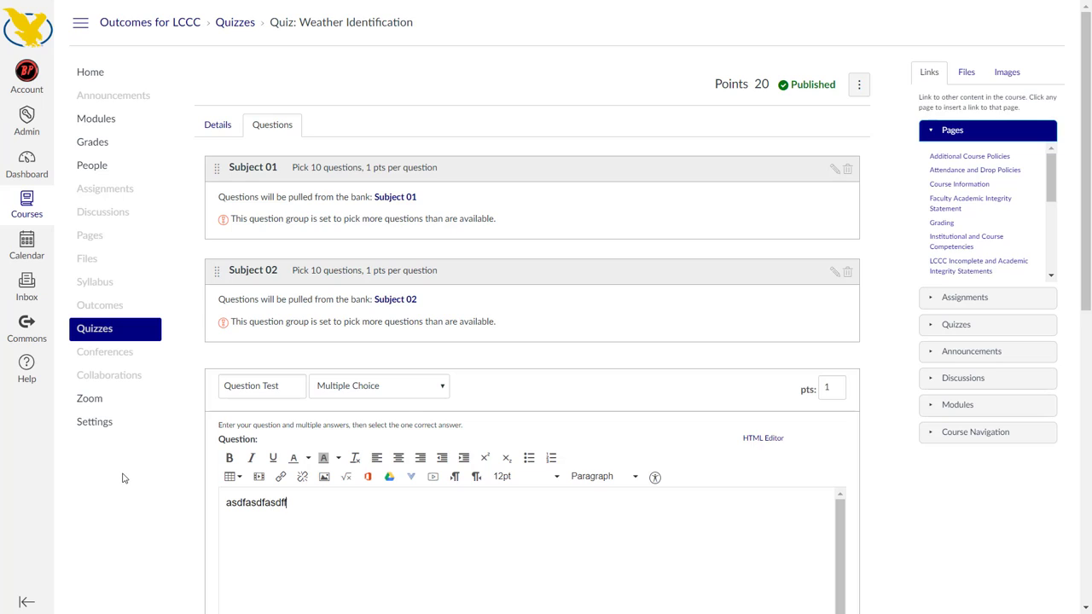
Give the question the correct answer a and possible answers b, c and d, and save the question and the quiz
scroll(122, 479, "down", 5)
left_click(326, 148)
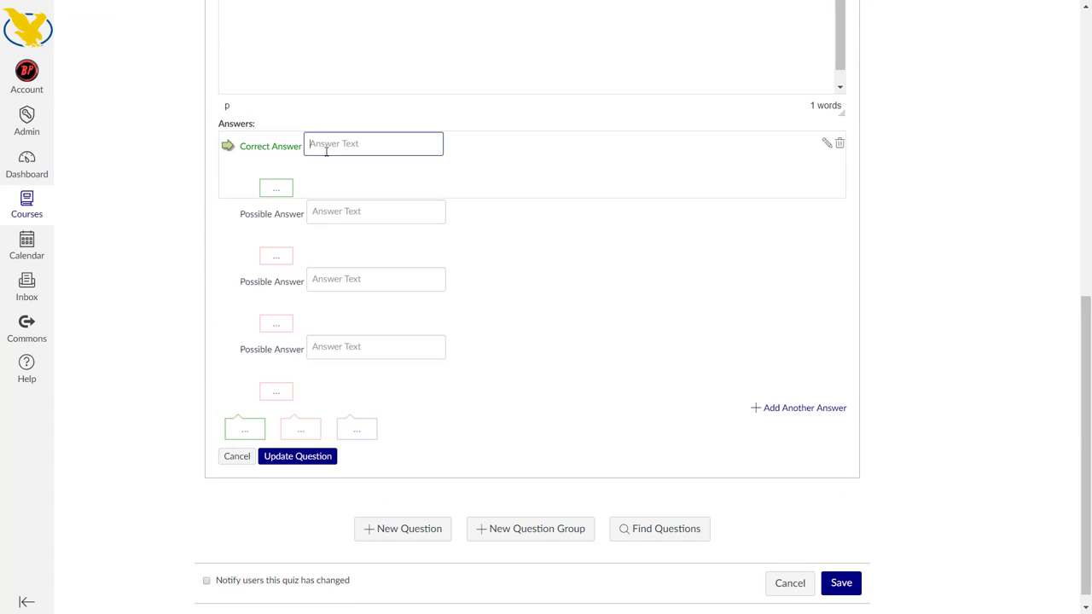
type("a")
left_click(330, 212)
type("b")
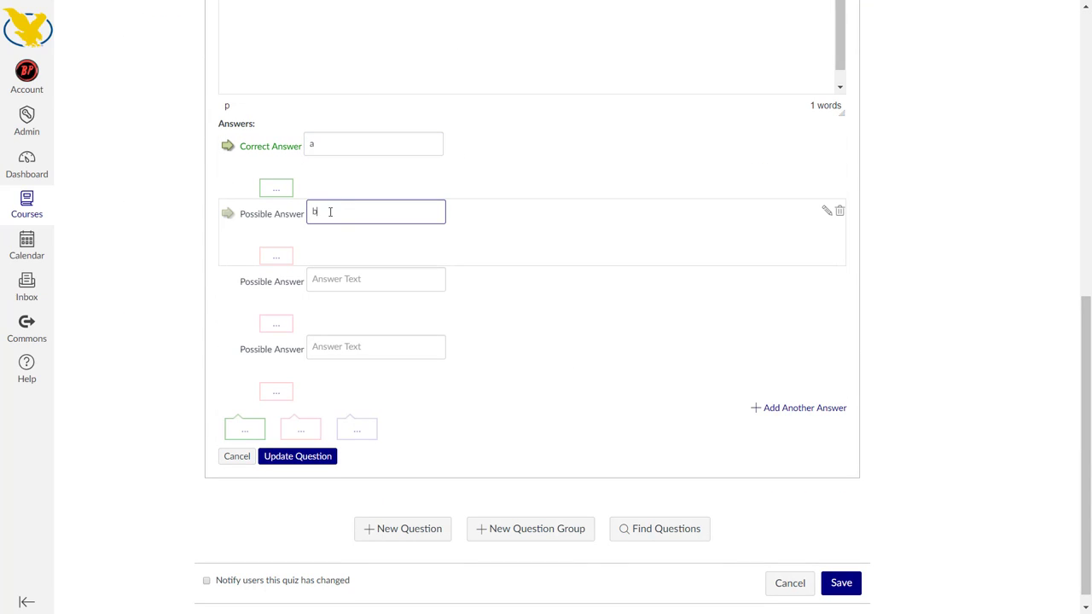
left_click(333, 277)
type("c")
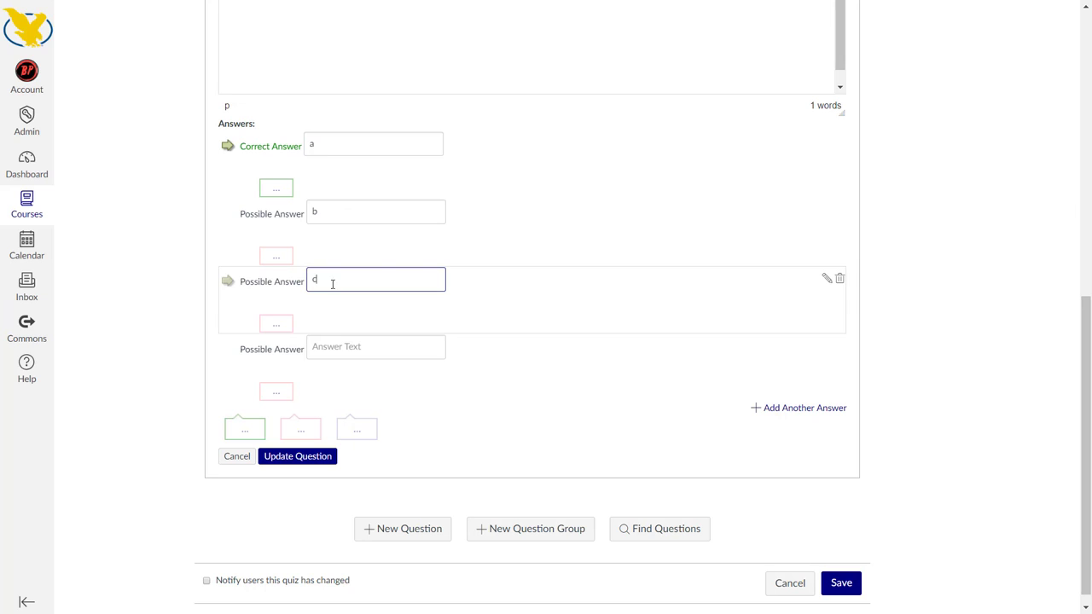
left_click(332, 347)
type("d")
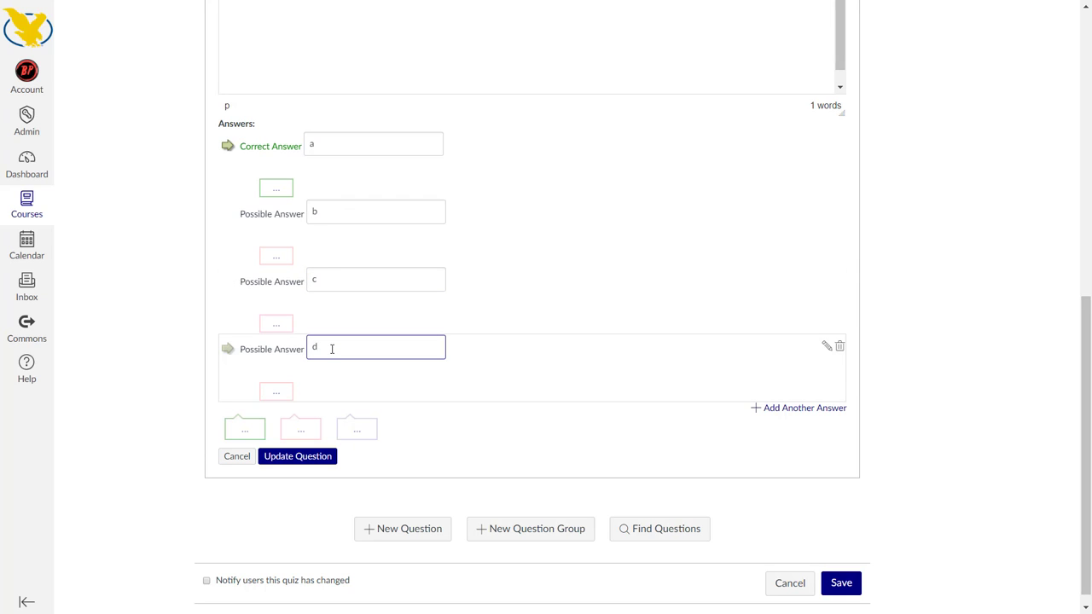
left_click(297, 457)
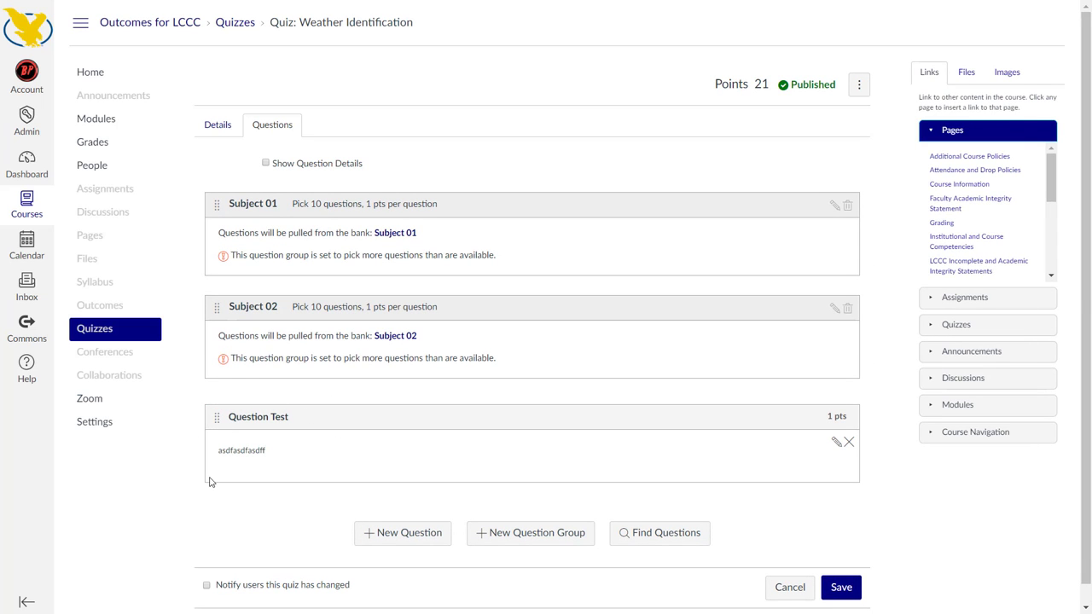
left_click(840, 588)
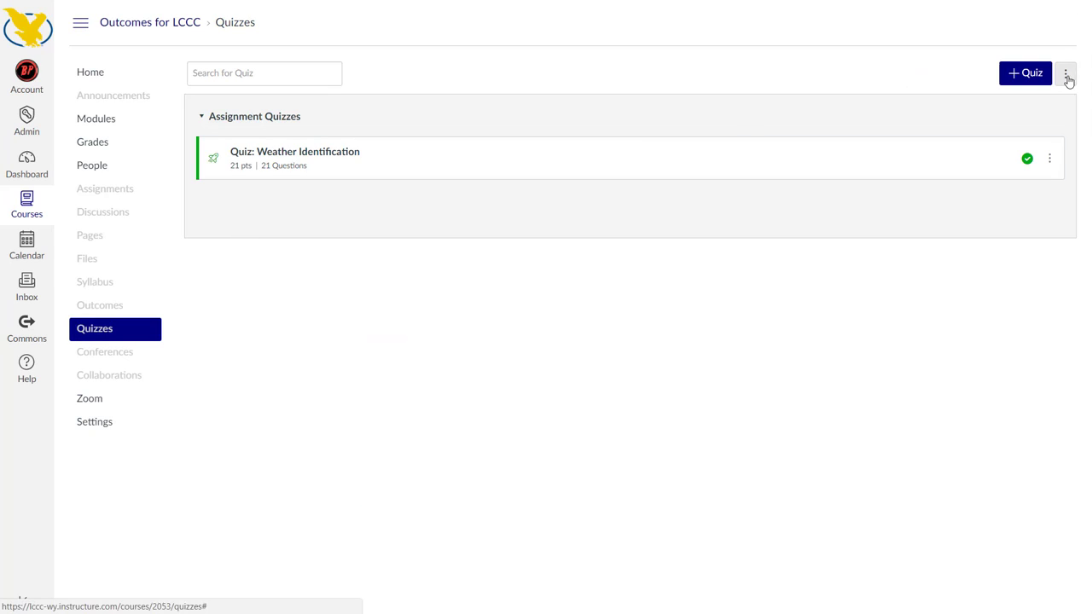
Open the Unfiled Questions bank from the course question banks
left_click(1065, 77)
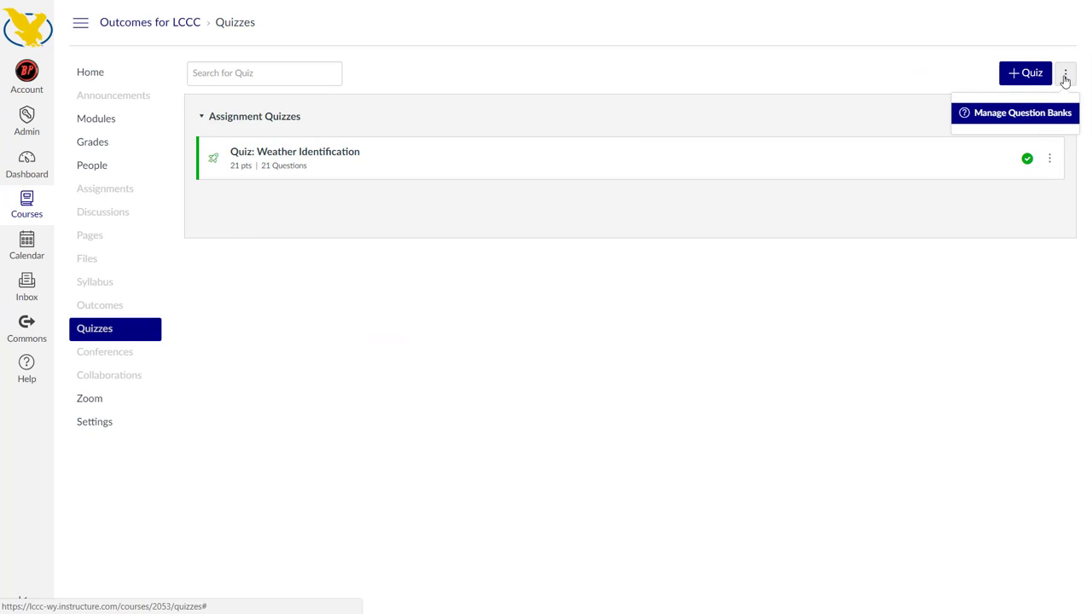
left_click(1007, 114)
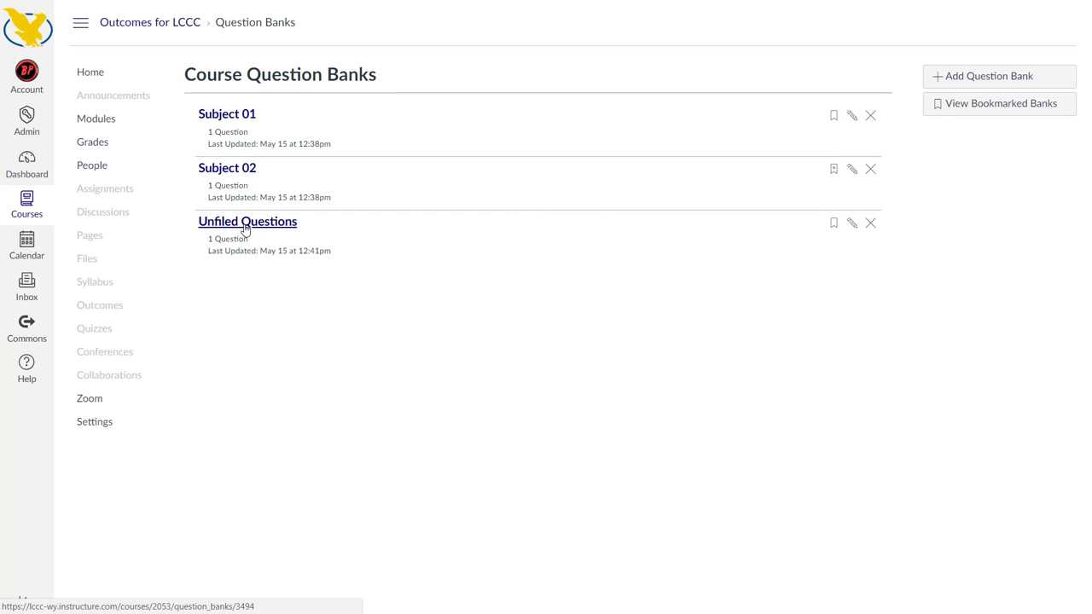
left_click(310, 254)
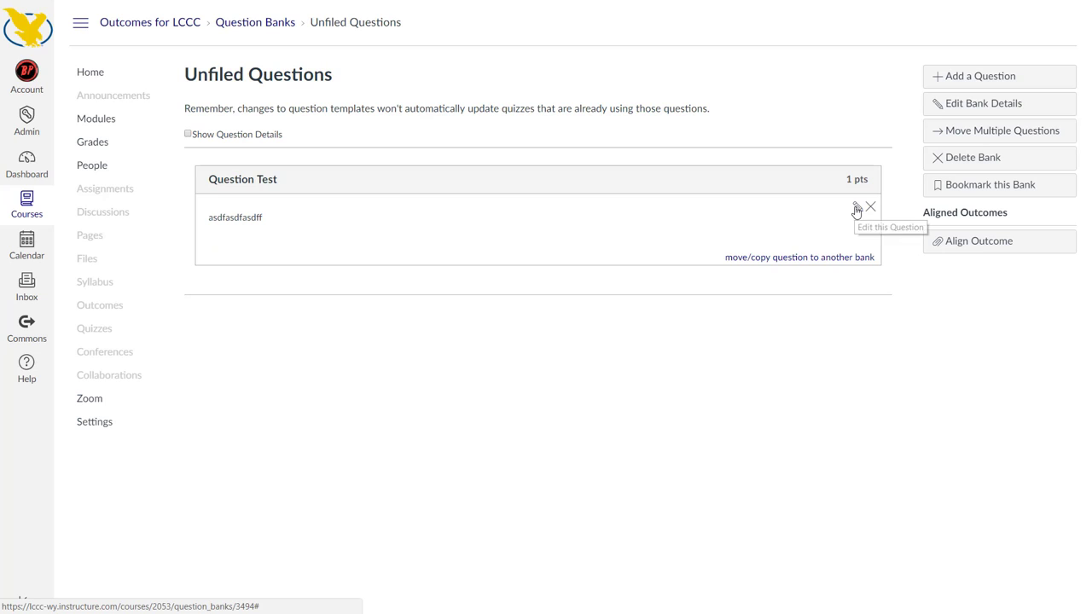
Move Question Test to the Subject 02 bank without keeping a copy in Unfiled Questions, and return to the question banks list
left_click(791, 258)
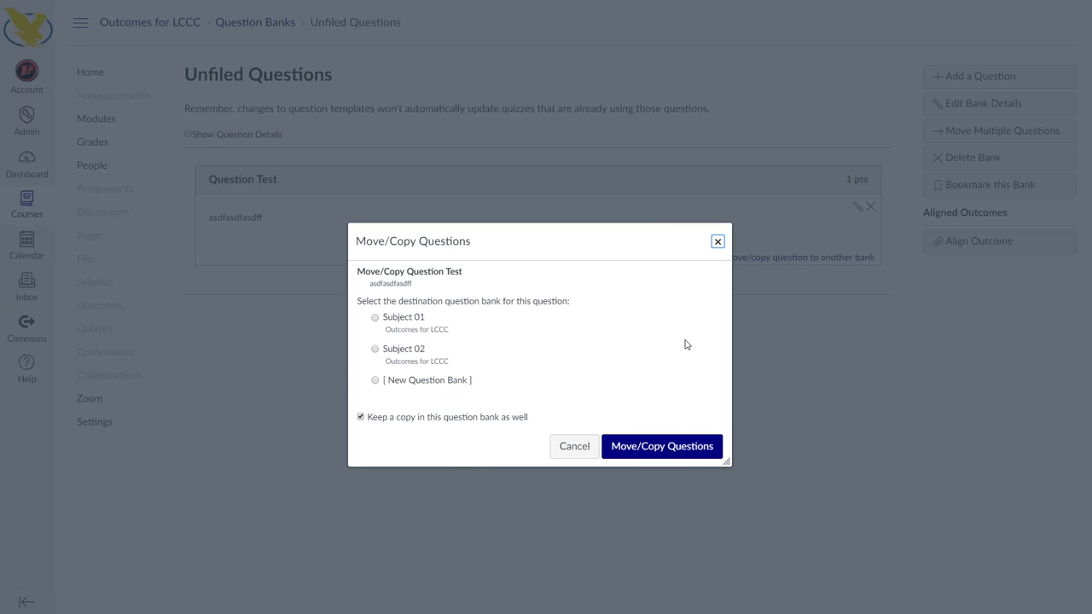
left_click(381, 349)
left_click(409, 418)
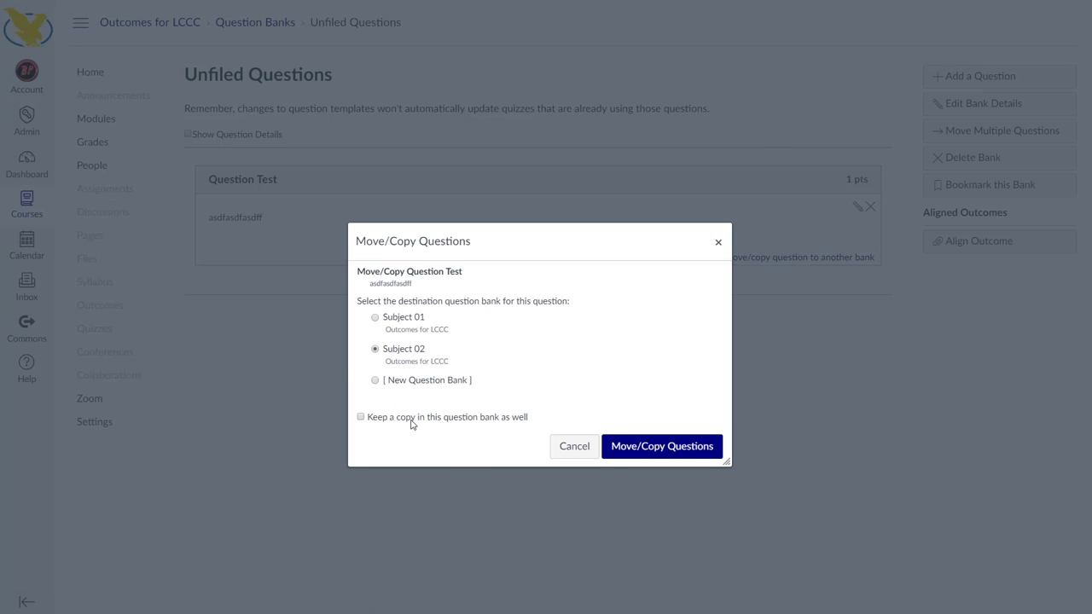
left_click(641, 449)
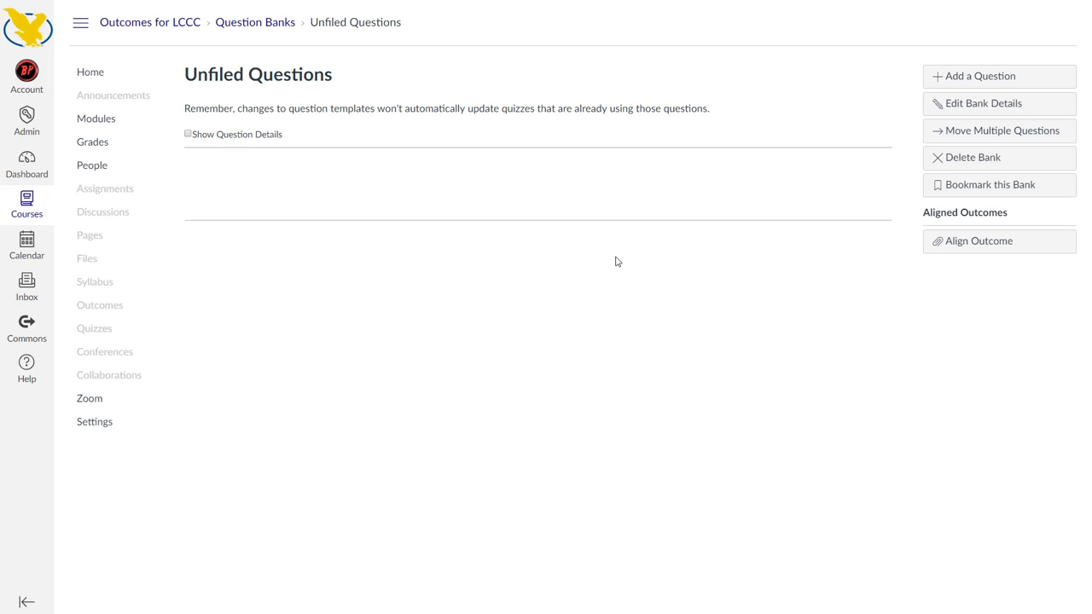
left_click(249, 24)
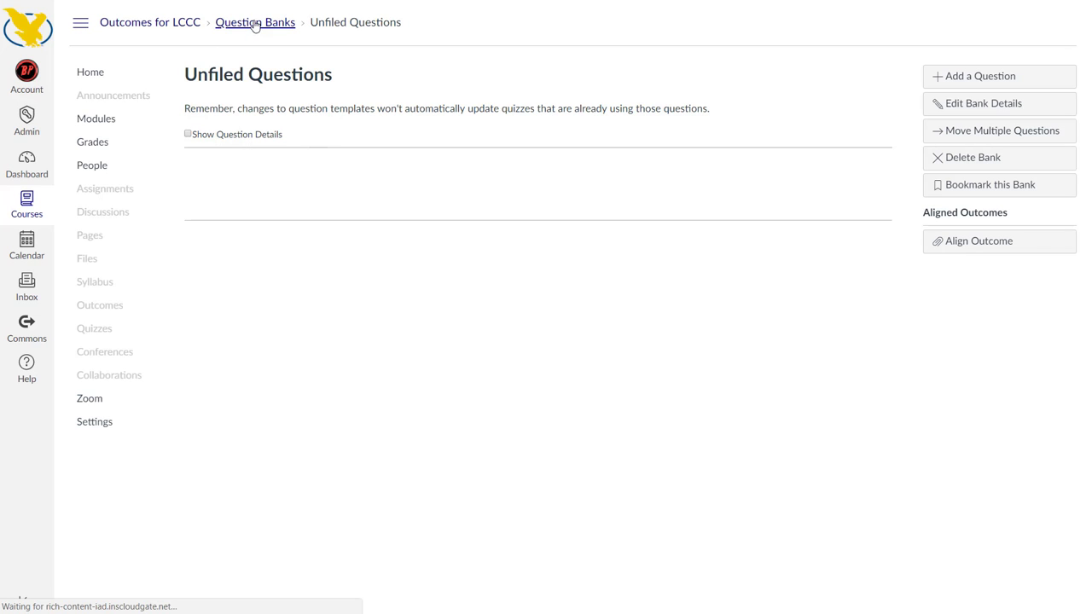